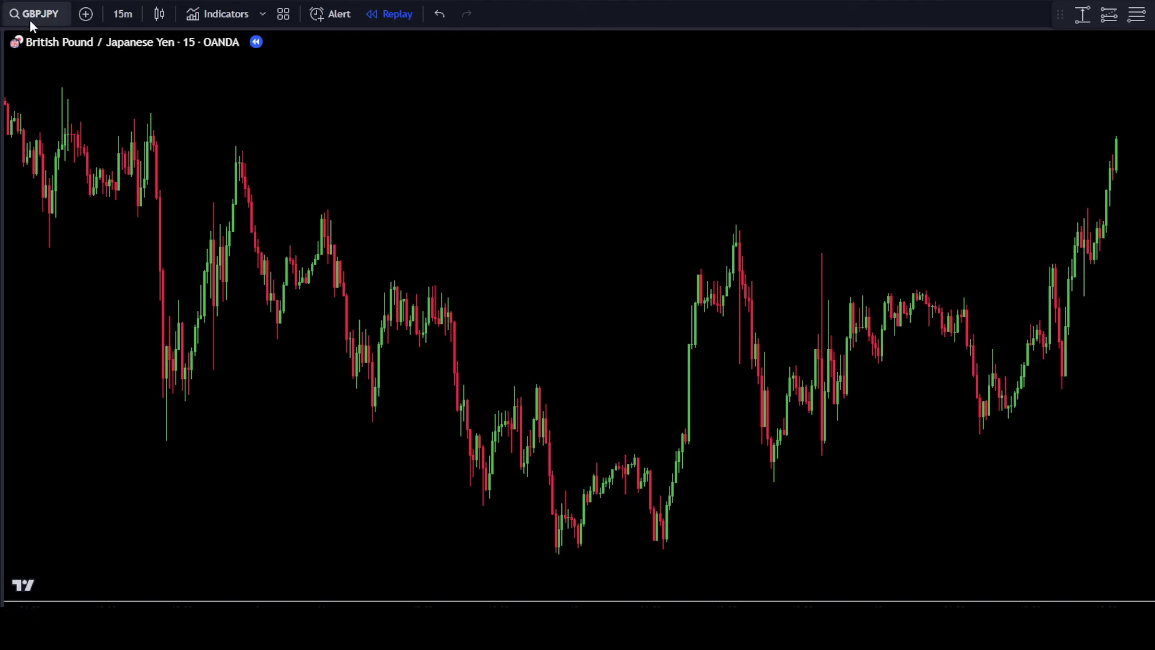
Load OANDA's GBPJPY pair on the chart at the 15-minute interval
{"action": "left_click", "coordinate": [30, 20]}
{"action": "type", "text": "GBP"}
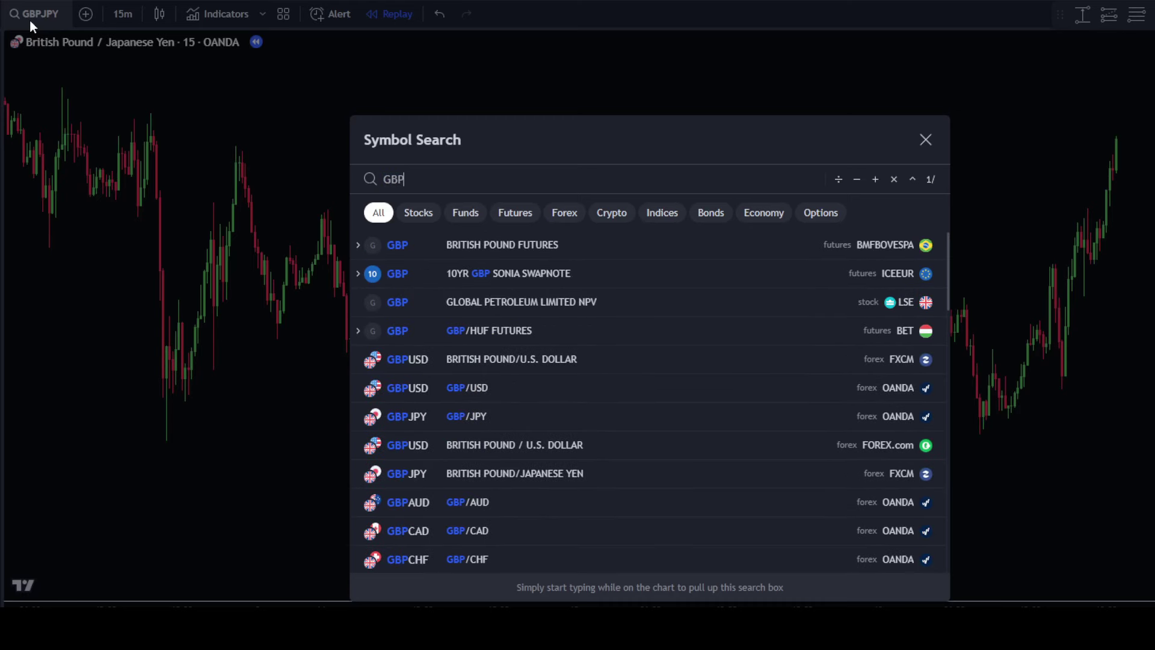
{"action": "type", "text": "JPY"}
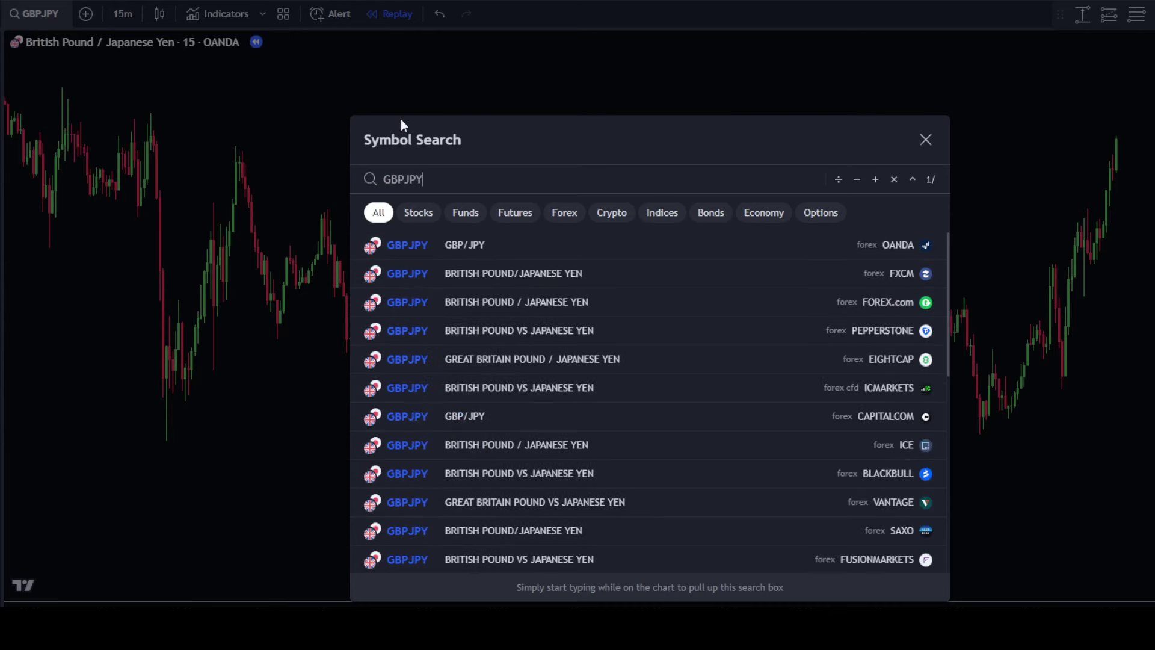
{"action": "left_click", "coordinate": [550, 252]}
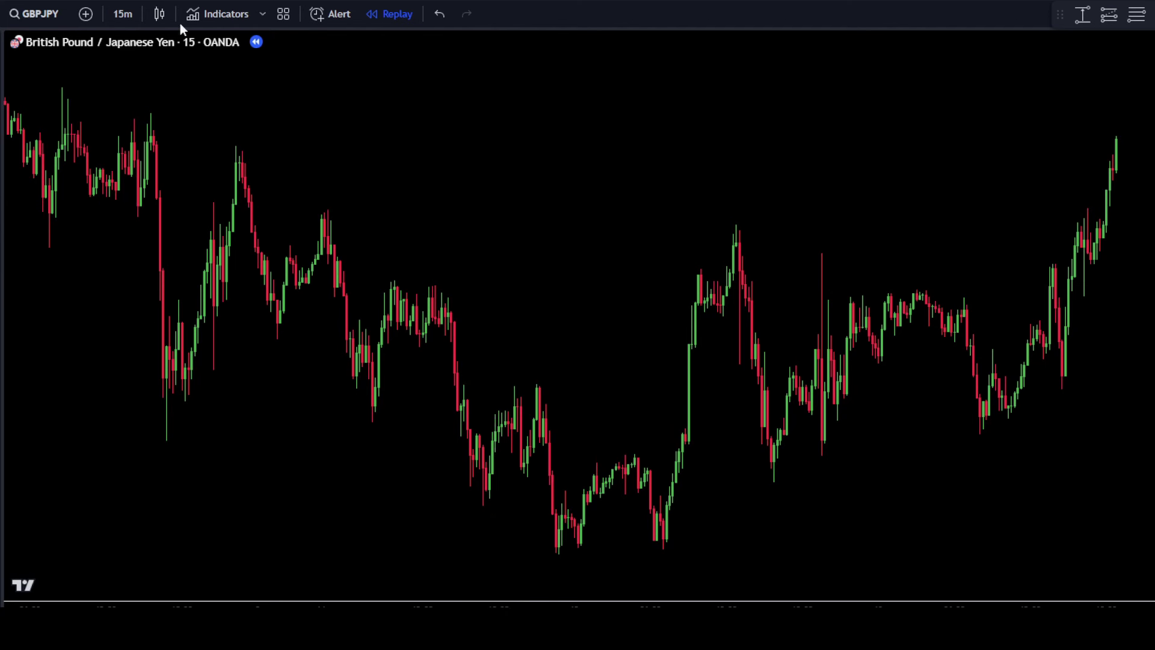
{"action": "left_click", "coordinate": [126, 13]}
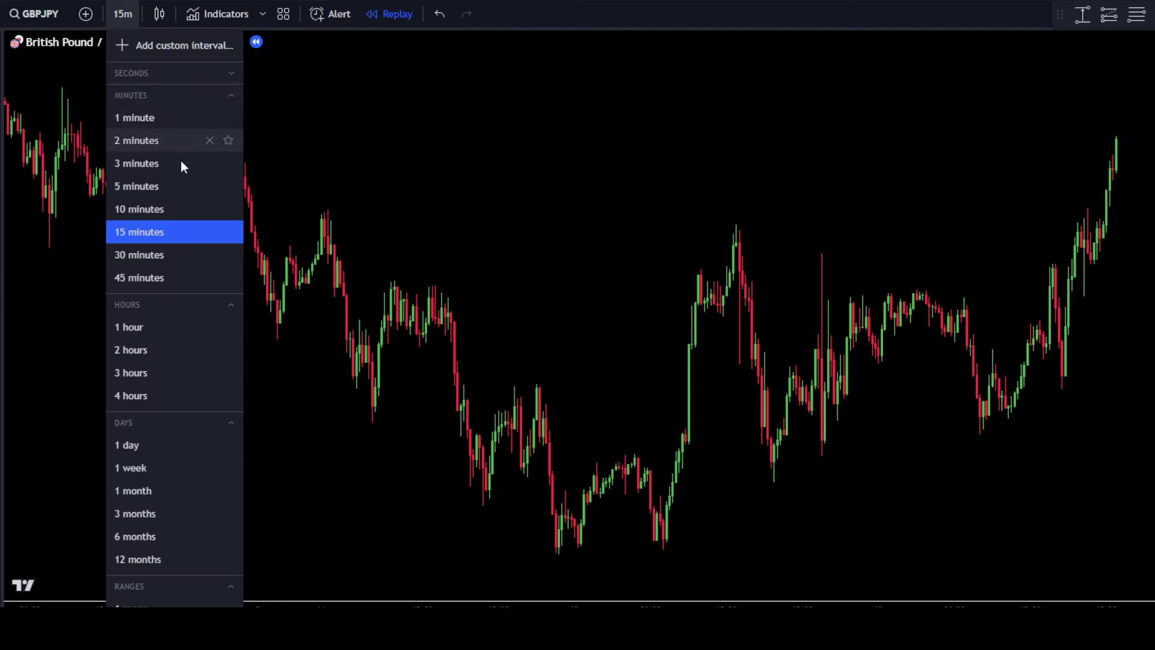
{"action": "left_click", "coordinate": [168, 235]}
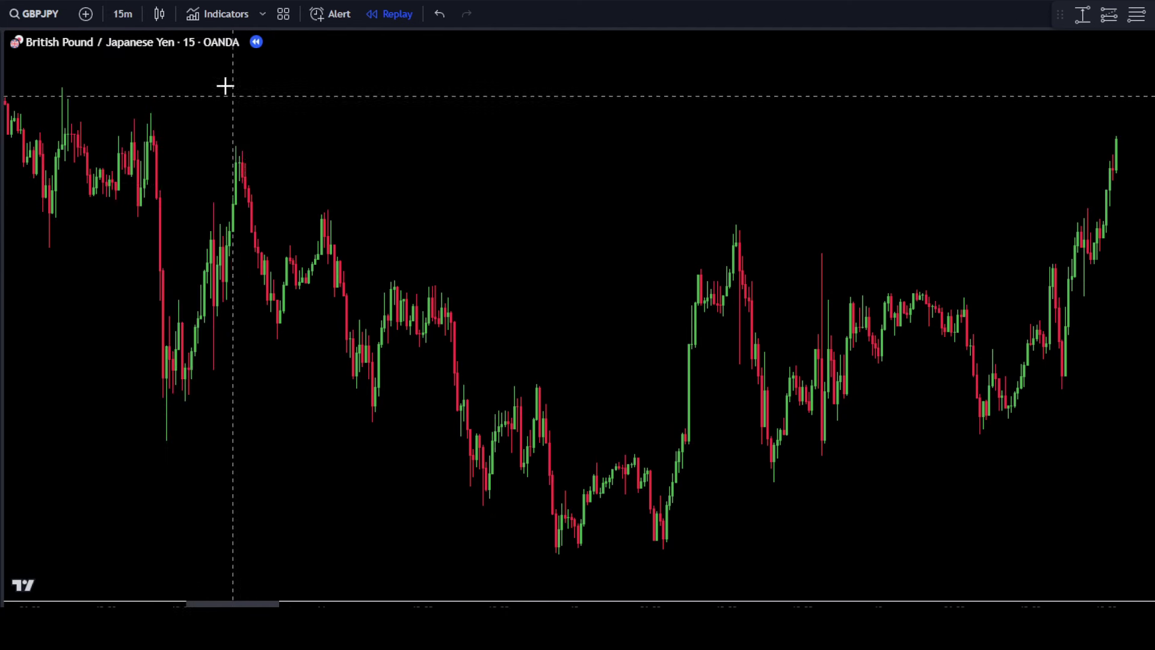
Search 'mavilim ortalamalar' and add the MavilimW Ortalamaları by KIVANÇ indicator
{"action": "left_click", "coordinate": [219, 20]}
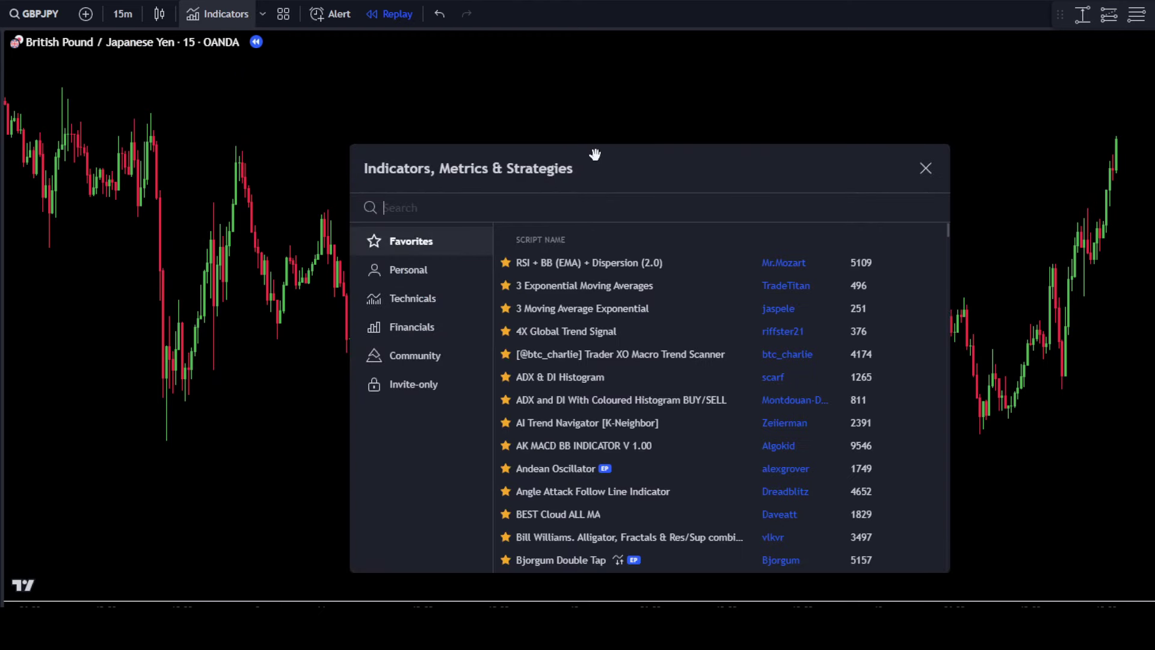
{"action": "left_click_drag", "start_coordinate": [596, 149], "coordinate": [604, 98]}
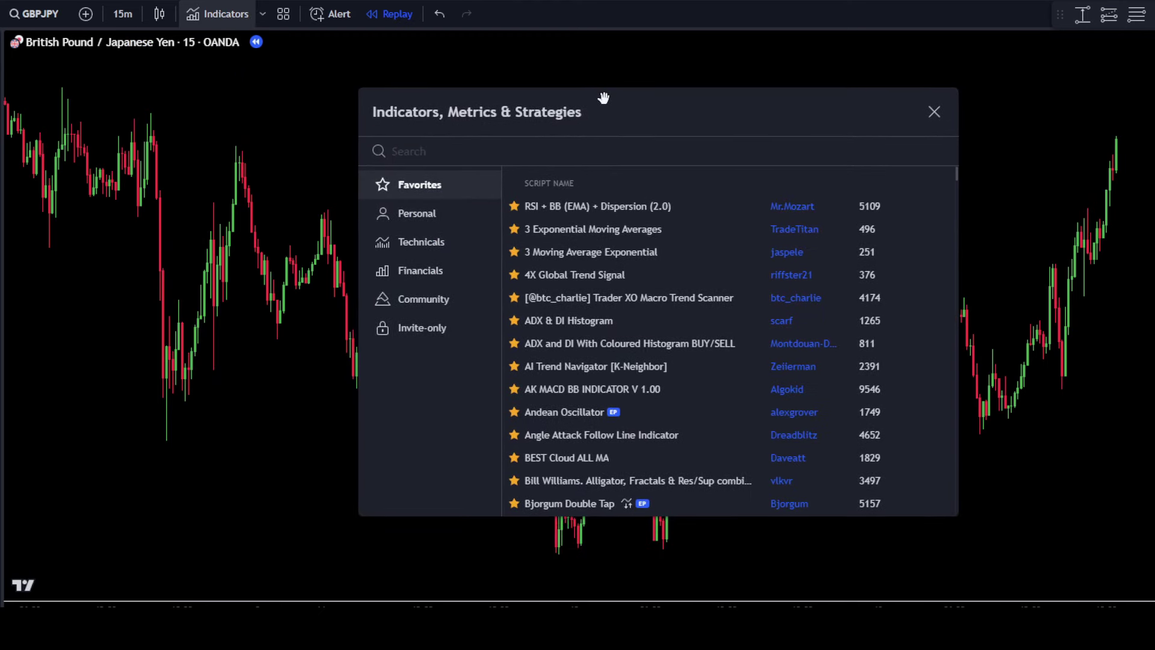
{"action": "type", "text": "mavili"}
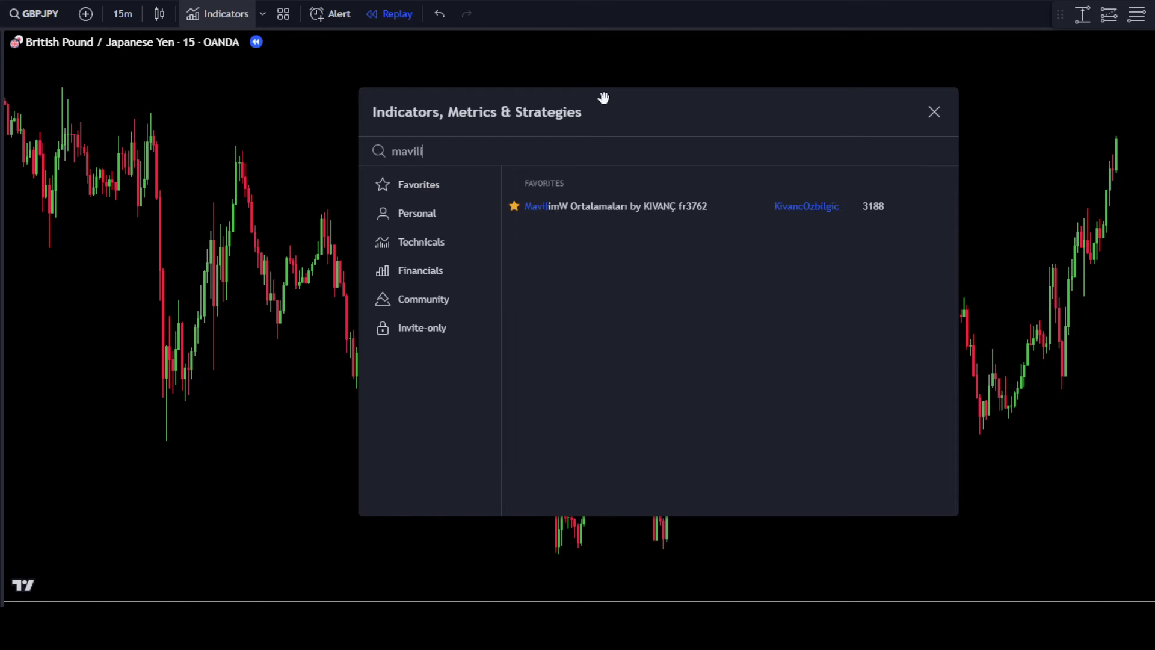
{"action": "type", "text": "m ort"}
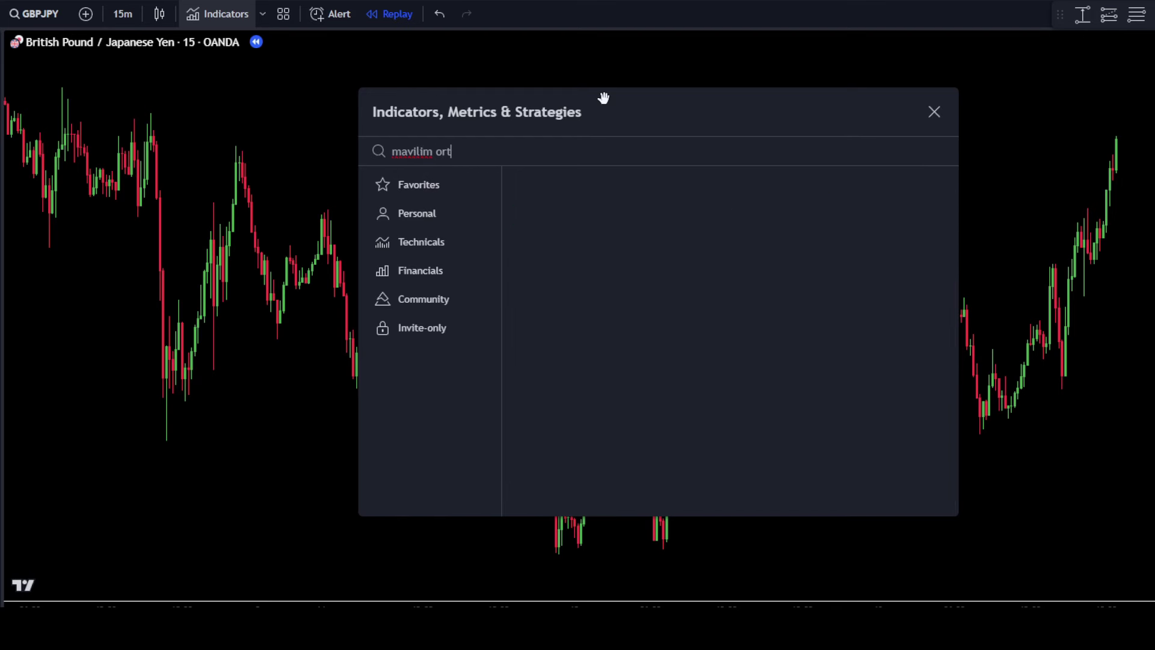
{"action": "type", "text": "alamalar"}
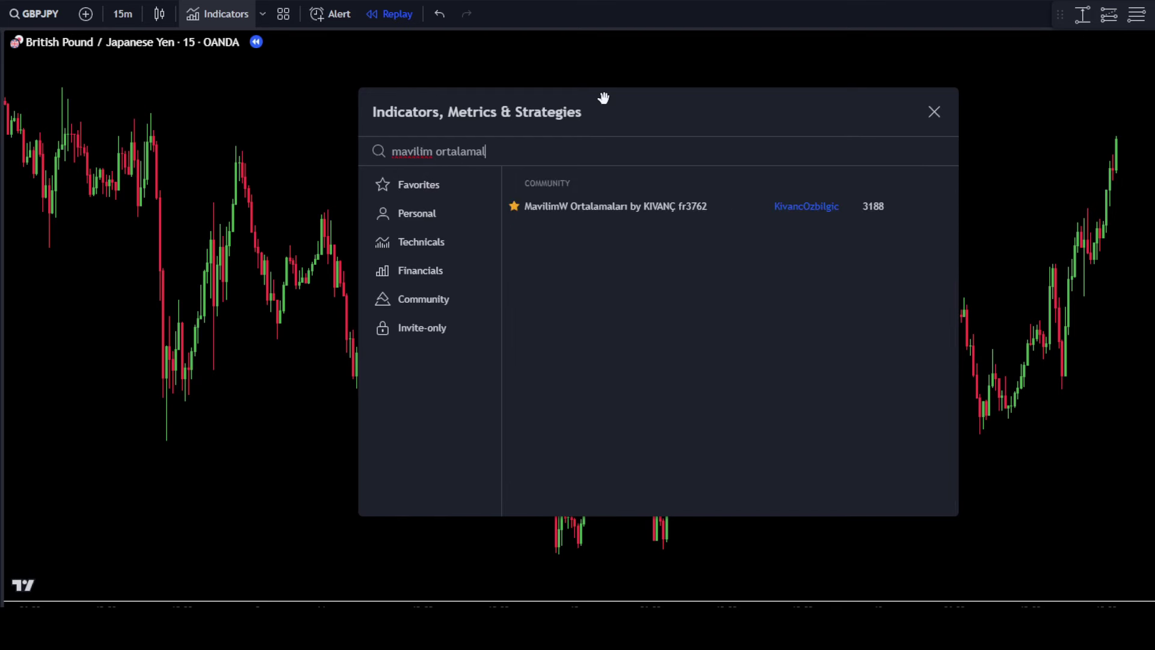
{"action": "left_click", "coordinate": [719, 205]}
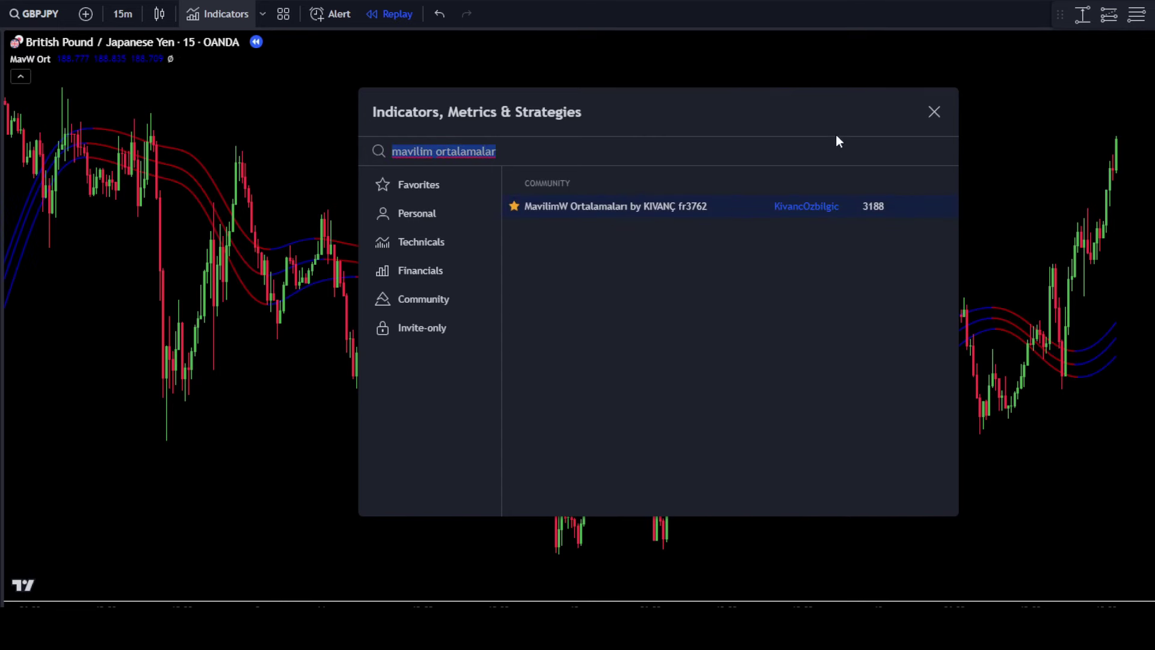
{"action": "left_click", "coordinate": [933, 114]}
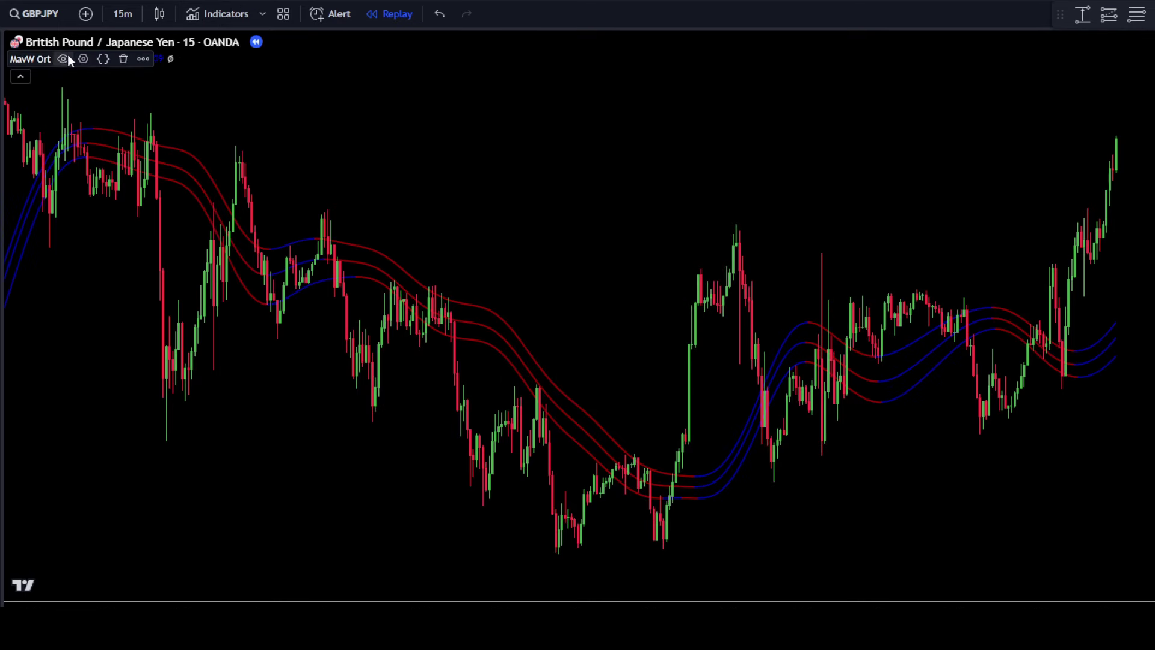
Set the MavW Ort first moving-average length to 8 and second to 21
{"action": "left_click", "coordinate": [78, 59]}
{"action": "left_click", "coordinate": [554, 91]}
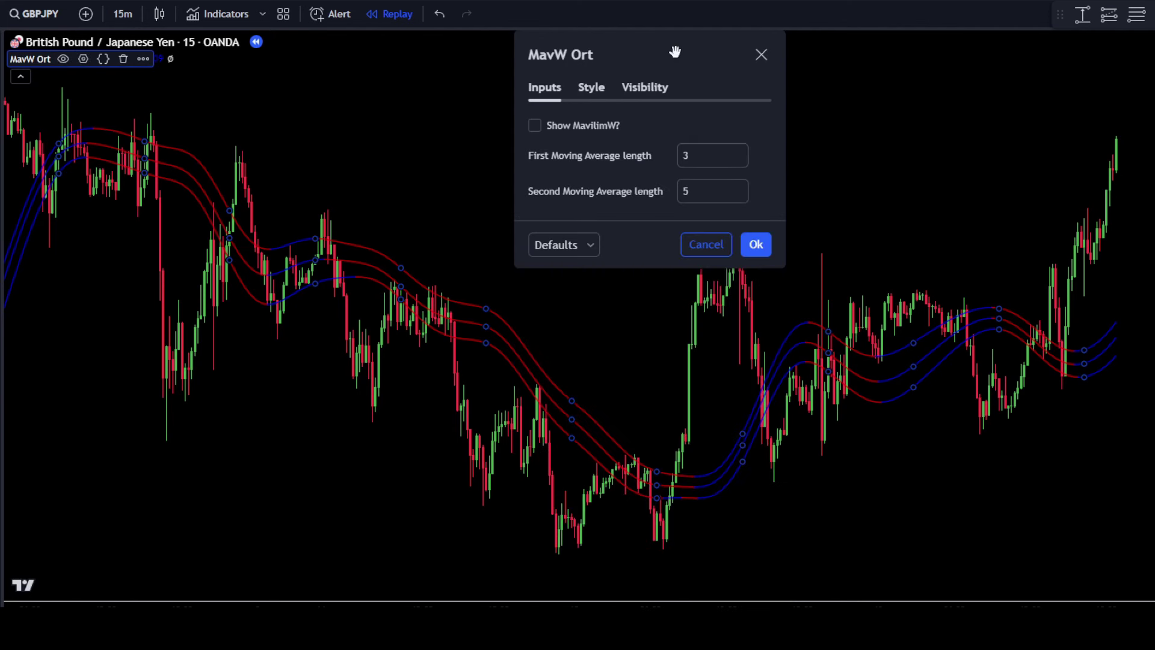
{"action": "left_click_drag", "start_coordinate": [673, 49], "coordinate": [679, 64]}
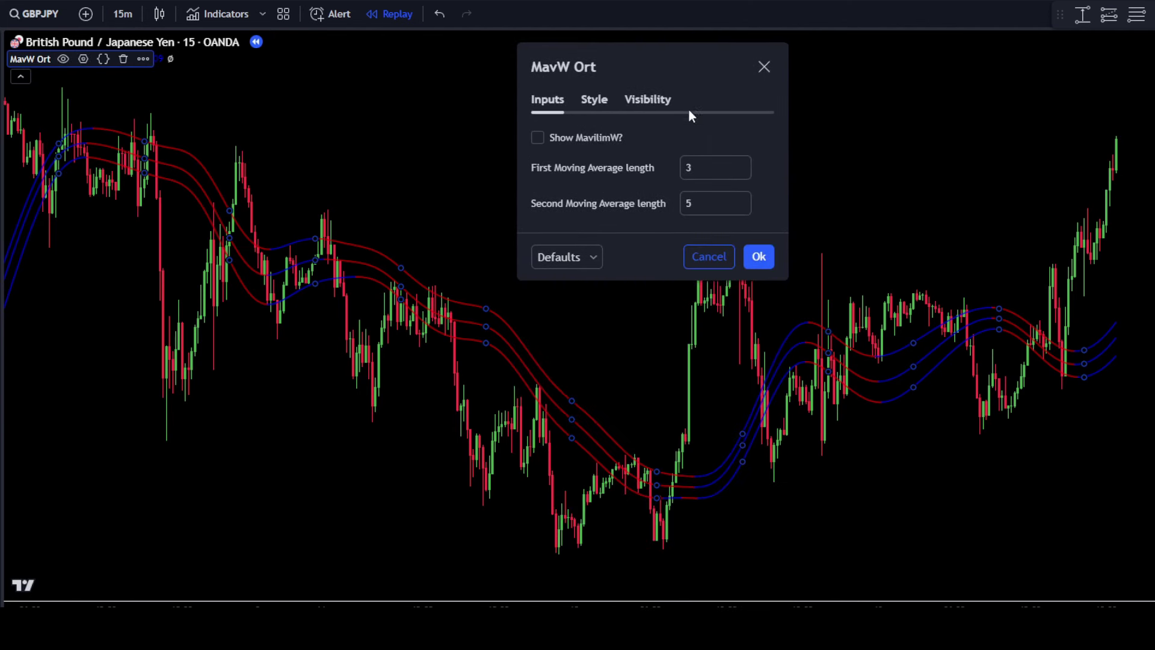
{"action": "left_click", "coordinate": [692, 168]}
{"action": "double_click", "coordinate": [690, 167]}
{"action": "type", "text": "8"}
{"action": "left_click", "coordinate": [678, 139]}
{"action": "double_click", "coordinate": [686, 203]}
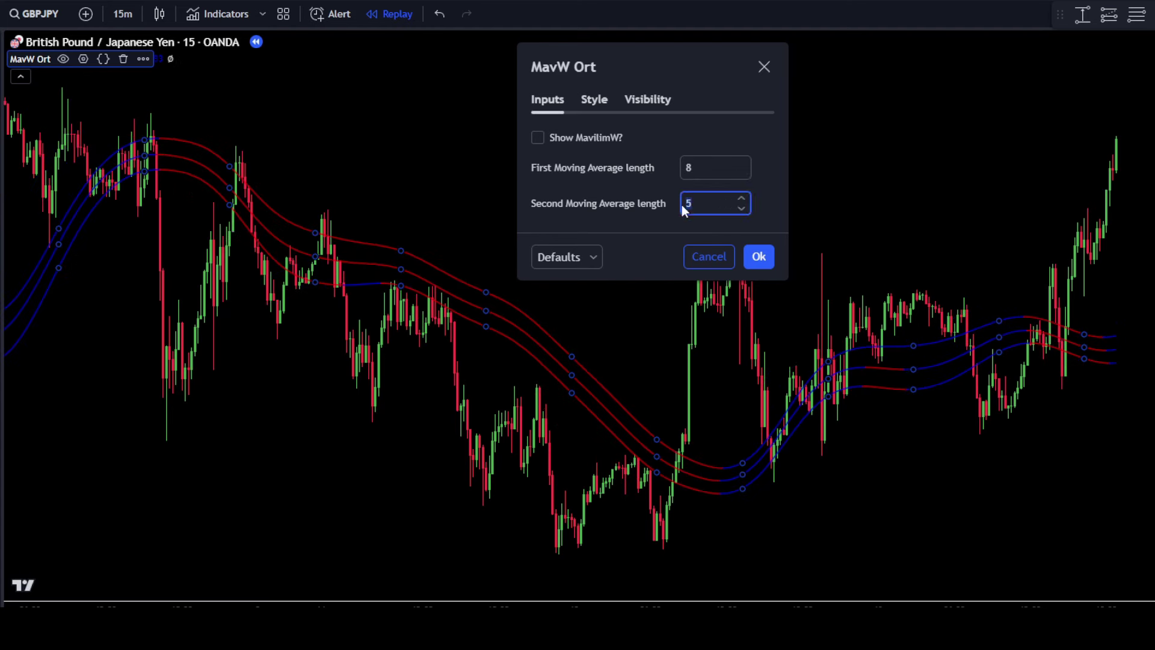
{"action": "type", "text": "21"}
{"action": "left_click", "coordinate": [660, 130]}
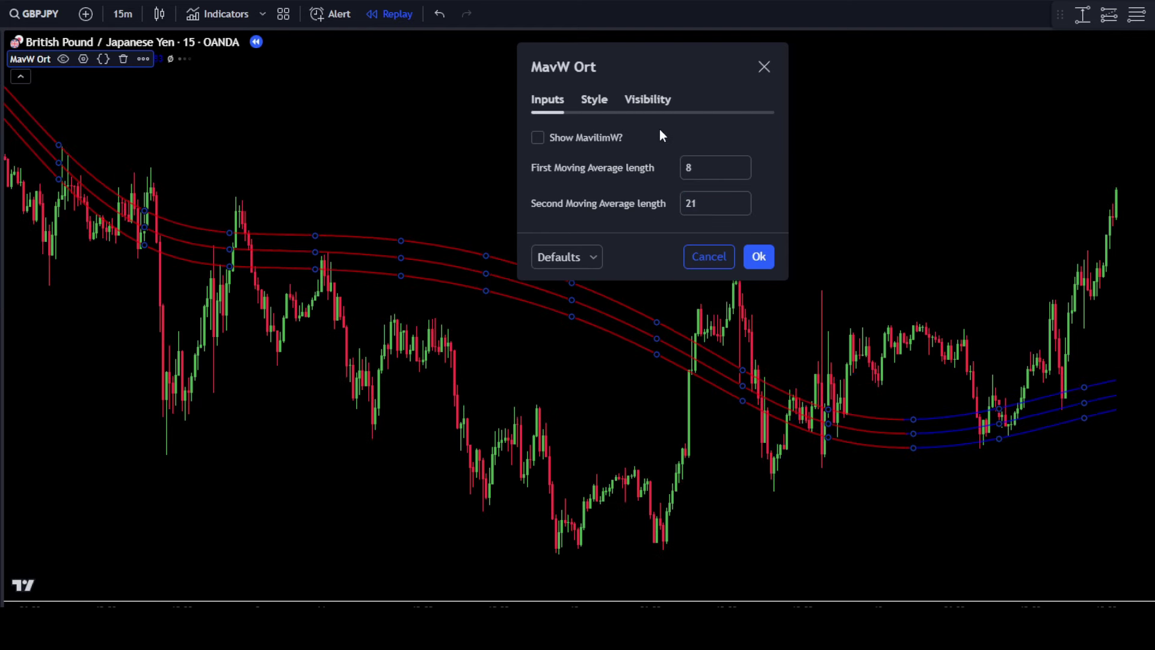
{"action": "left_click", "coordinate": [602, 101]}
{"action": "left_click_drag", "start_coordinate": [659, 80], "coordinate": [661, 22]}
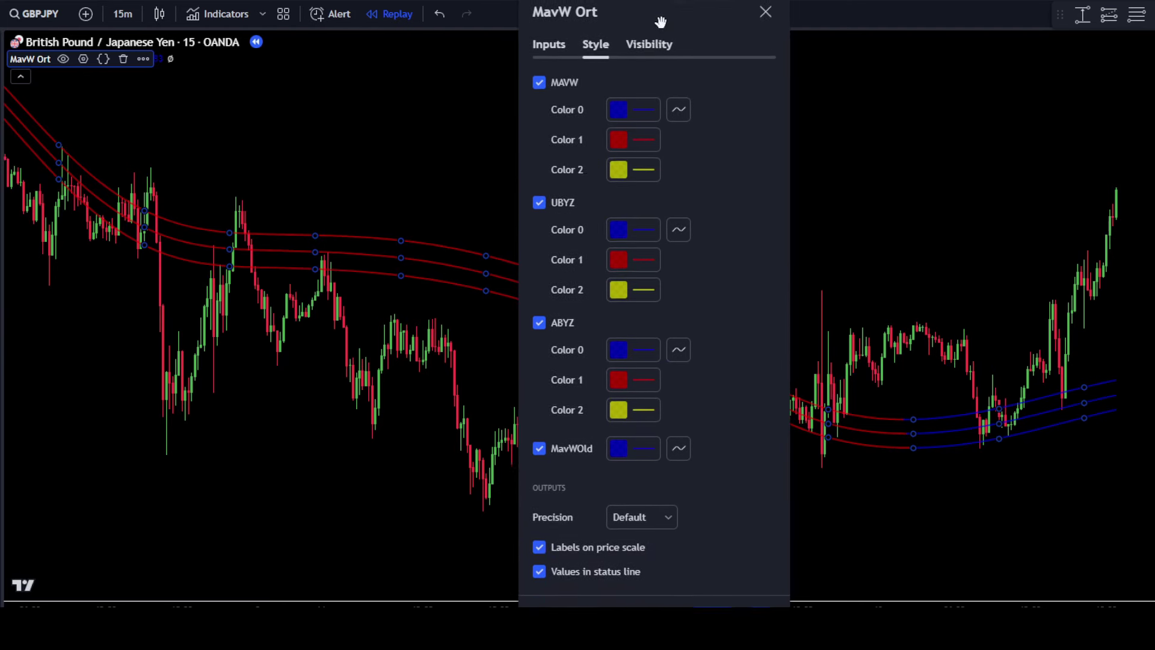
Make Color 0 green for the MAVW, UBYZ and ABYZ plots
{"action": "left_click", "coordinate": [610, 106]}
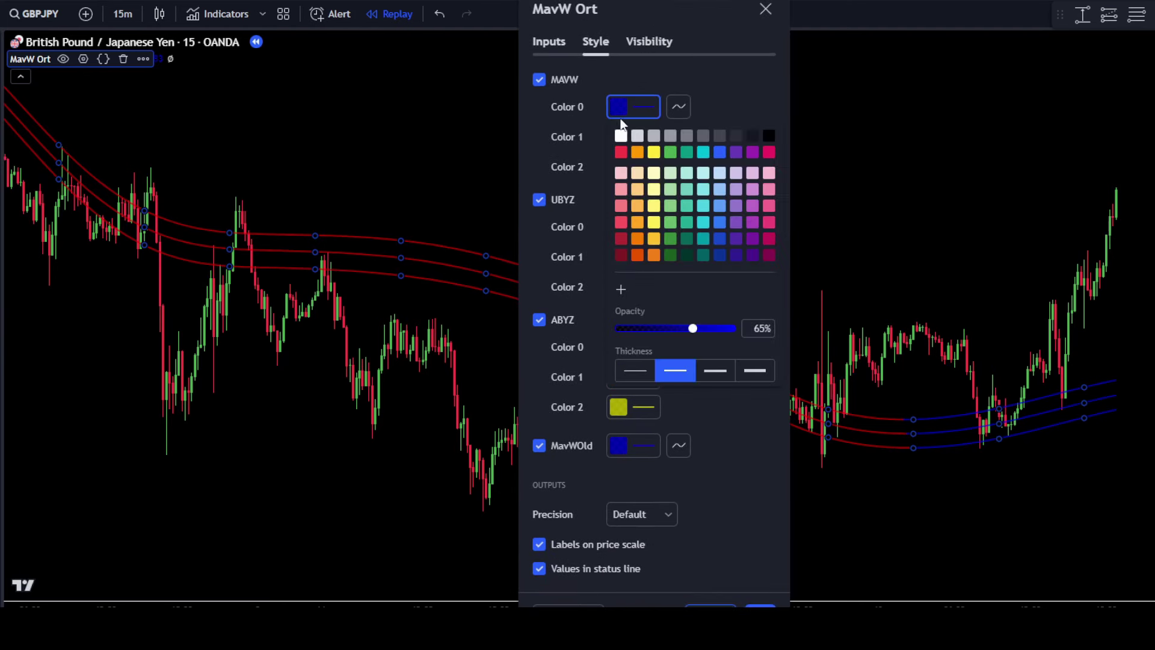
{"action": "left_click", "coordinate": [670, 152]}
{"action": "left_click", "coordinate": [741, 100]}
{"action": "left_click", "coordinate": [629, 226]}
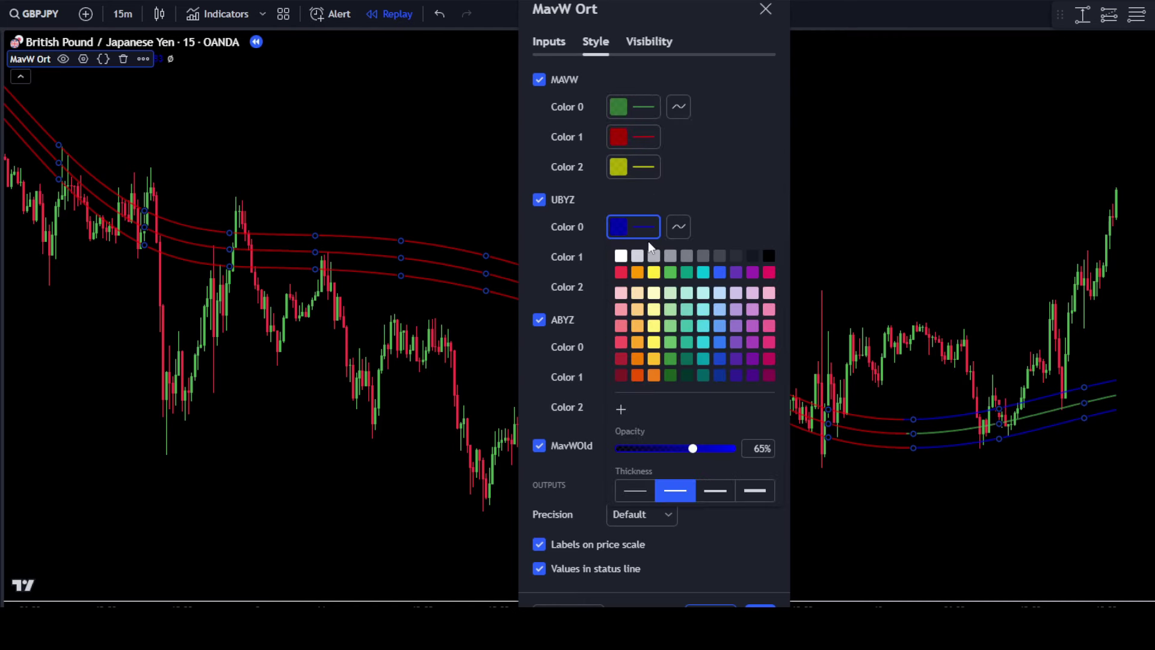
{"action": "left_click", "coordinate": [670, 272]}
{"action": "left_click", "coordinate": [733, 182]}
{"action": "left_click", "coordinate": [625, 348]}
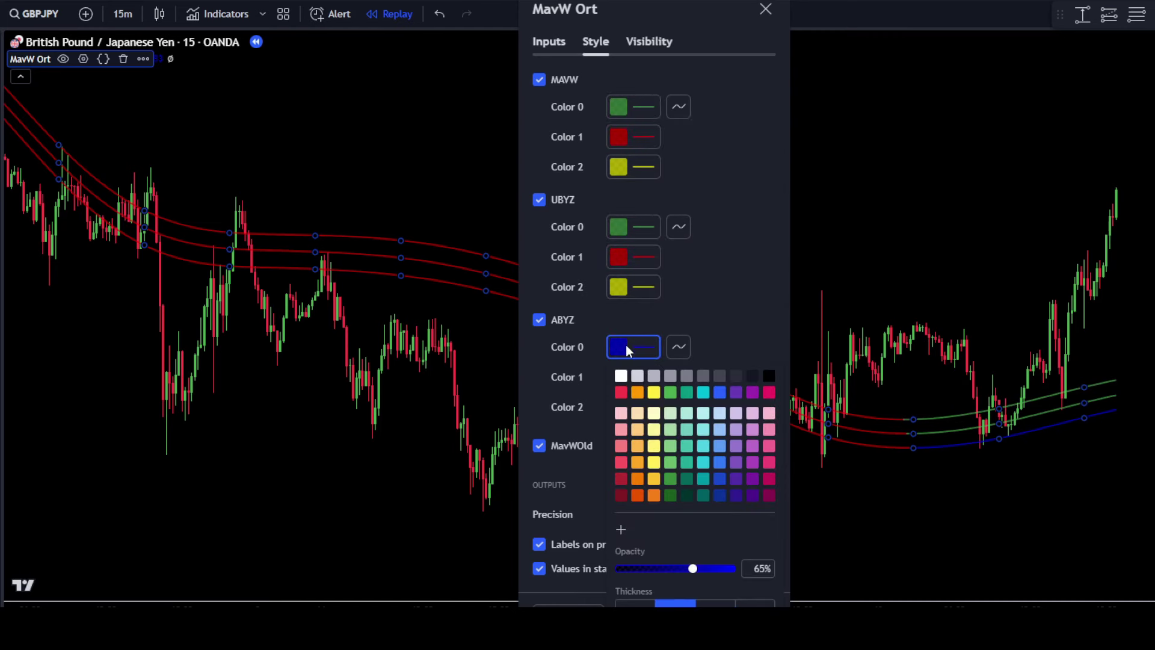
{"action": "left_click", "coordinate": [671, 393]}
{"action": "left_click", "coordinate": [693, 218]}
Make Color 2 light grey for MAVW, UBYZ and ABYZ, keeping MAVW Color 1 dark red
{"action": "left_click", "coordinate": [649, 172]}
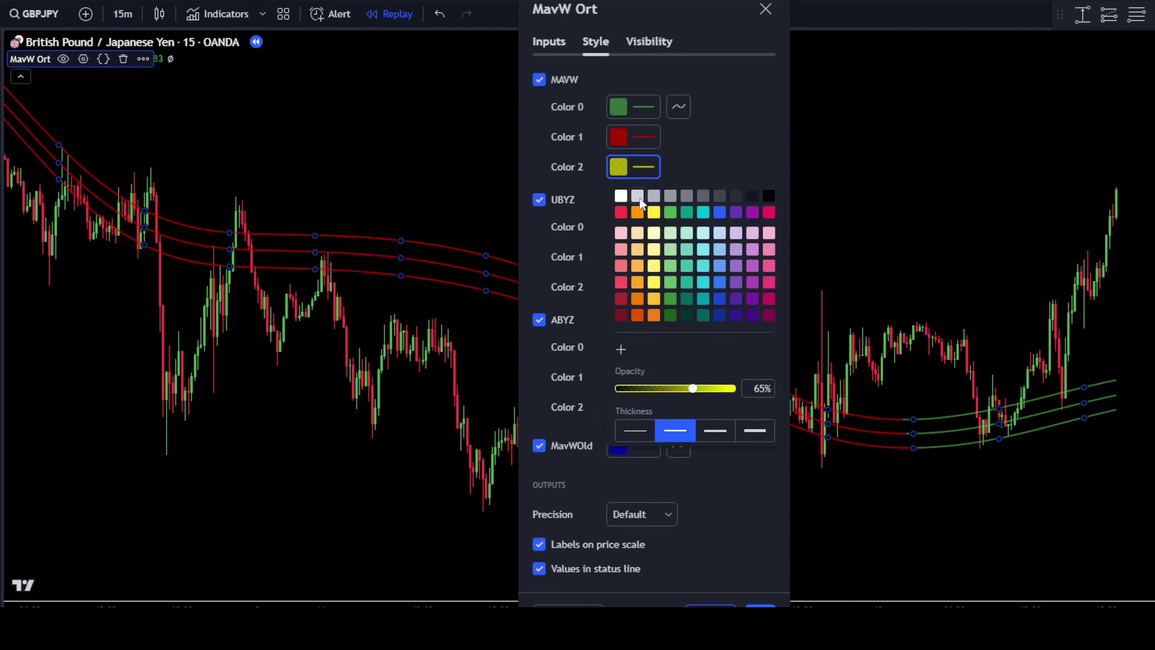
{"action": "left_click", "coordinate": [626, 193]}
{"action": "left_click", "coordinate": [698, 177]}
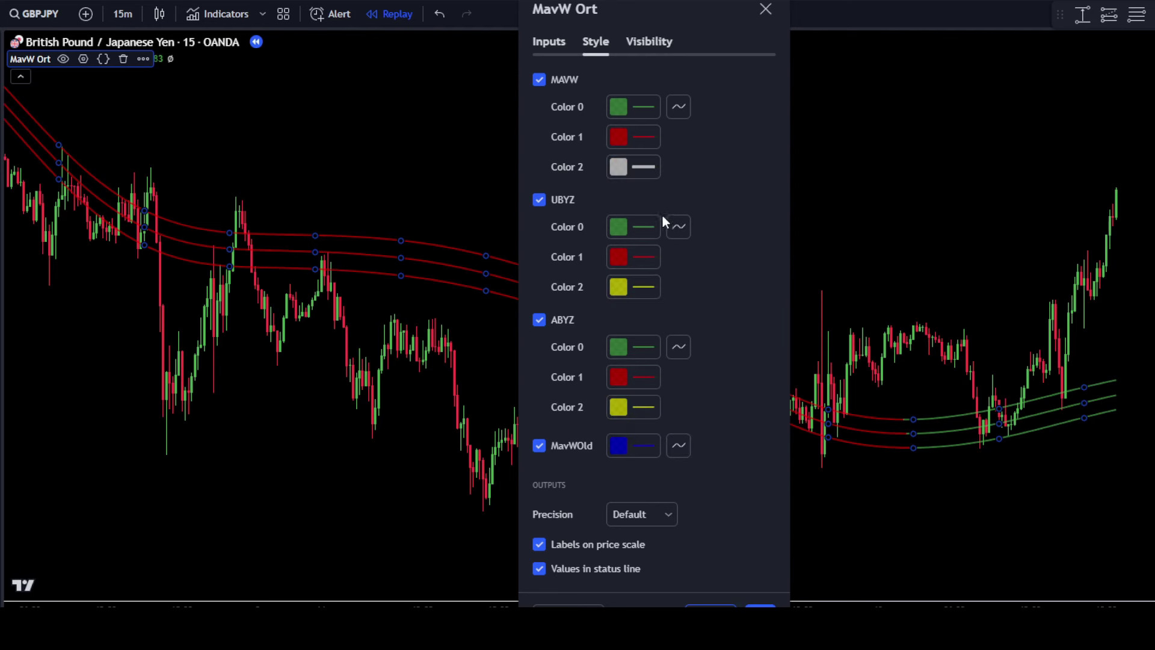
{"action": "left_click", "coordinate": [634, 291]}
{"action": "left_click", "coordinate": [623, 314]}
{"action": "left_click", "coordinate": [702, 275]}
{"action": "left_click", "coordinate": [638, 409]}
{"action": "left_click", "coordinate": [625, 433]}
{"action": "left_click", "coordinate": [712, 276]}
{"action": "left_click", "coordinate": [634, 136]}
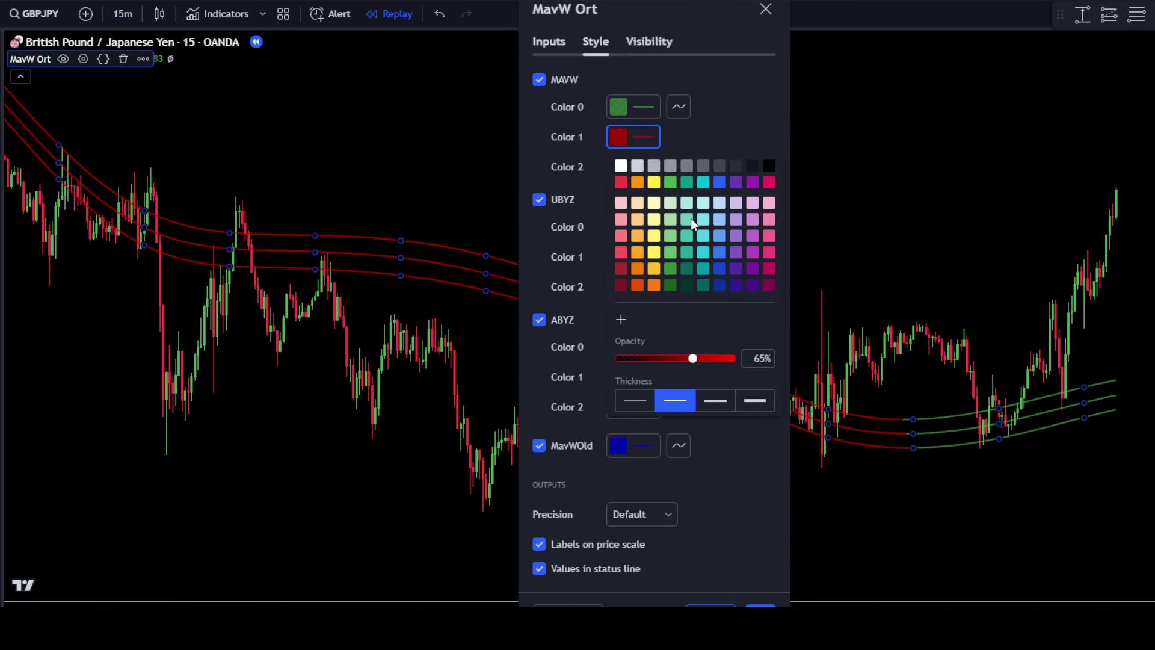
{"action": "left_click", "coordinate": [710, 115]}
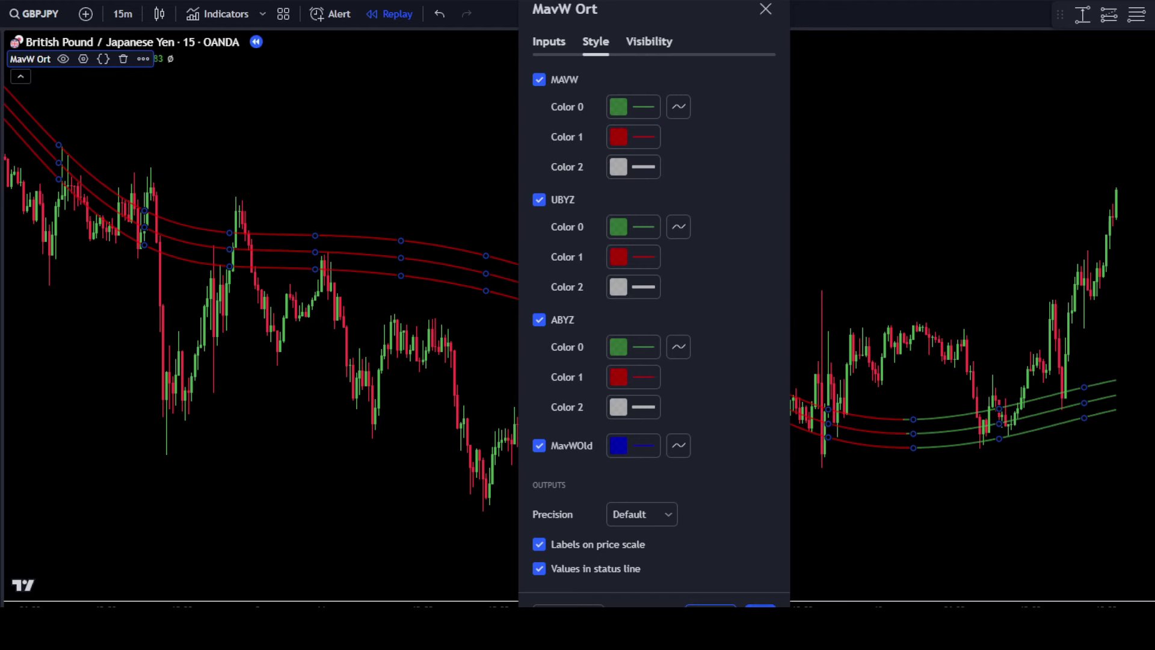
Close the MavW Ort settings to view the chart's red and green bands
{"action": "key", "text": "Escape"}
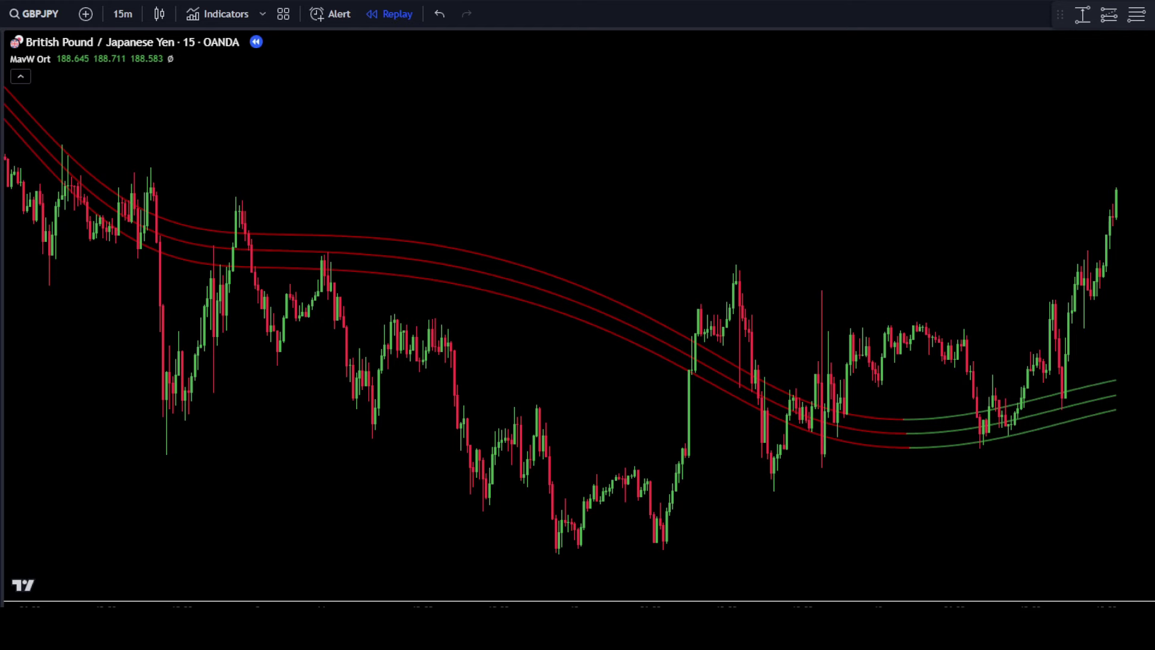
Search 'ema cross trend channe' and add the Mix1 : Ema Cross + Trend Channel [Gu5] indicator
{"action": "left_click", "coordinate": [214, 14]}
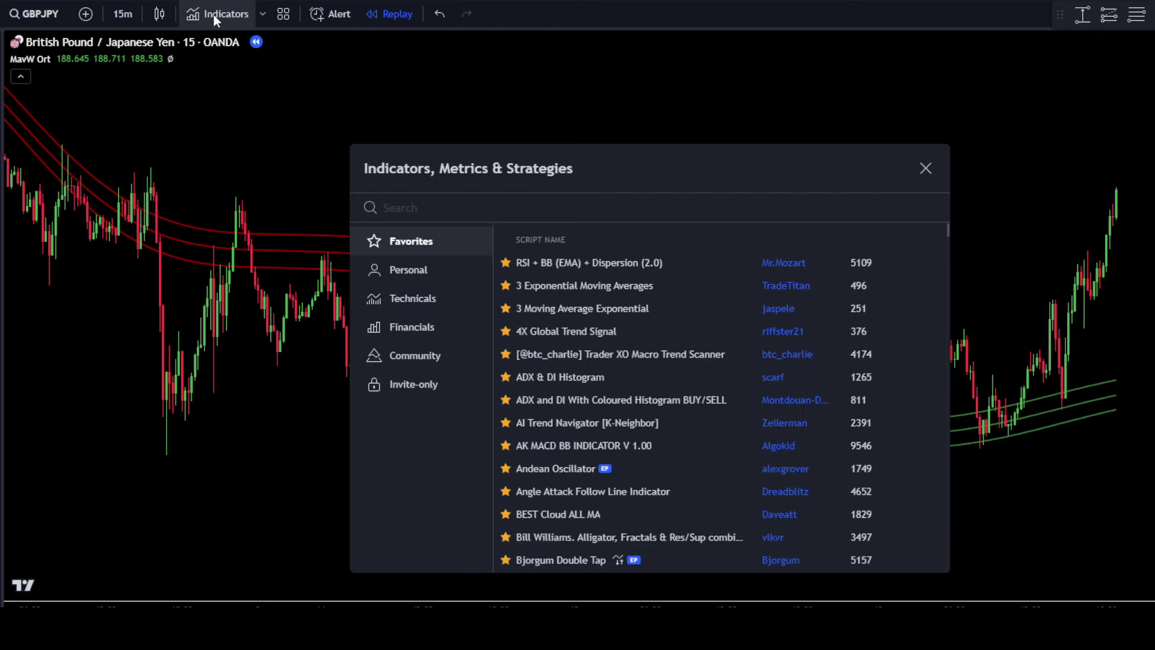
{"action": "type", "text": "ema cr"}
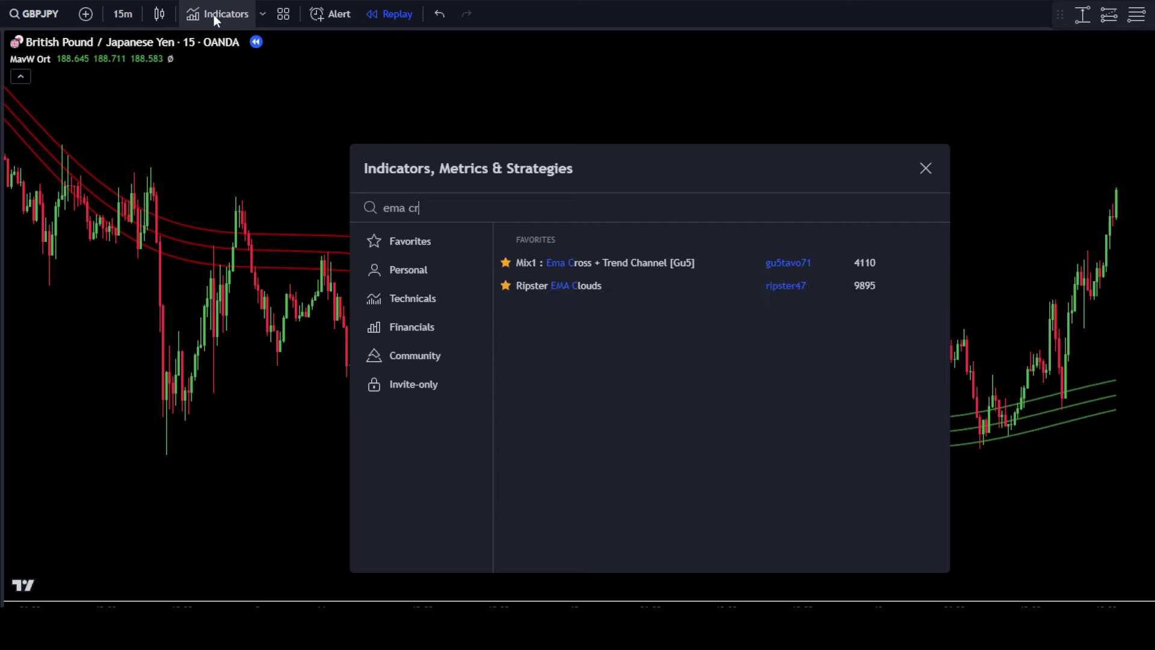
{"action": "type", "text": "oss tr"}
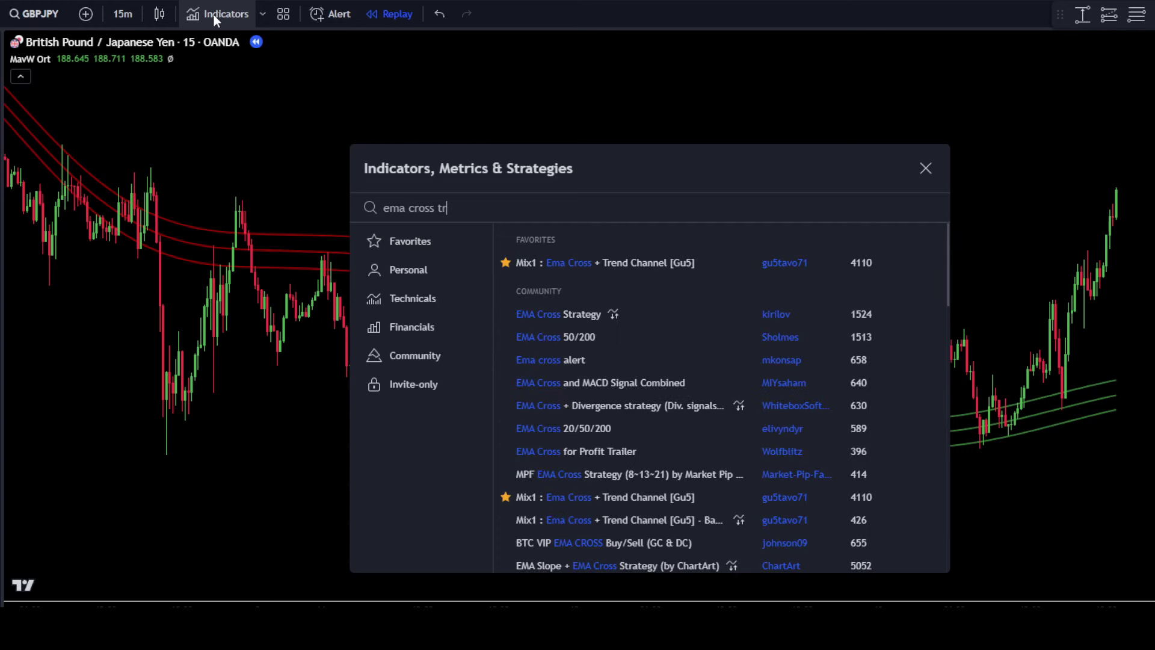
{"action": "type", "text": "end chan"}
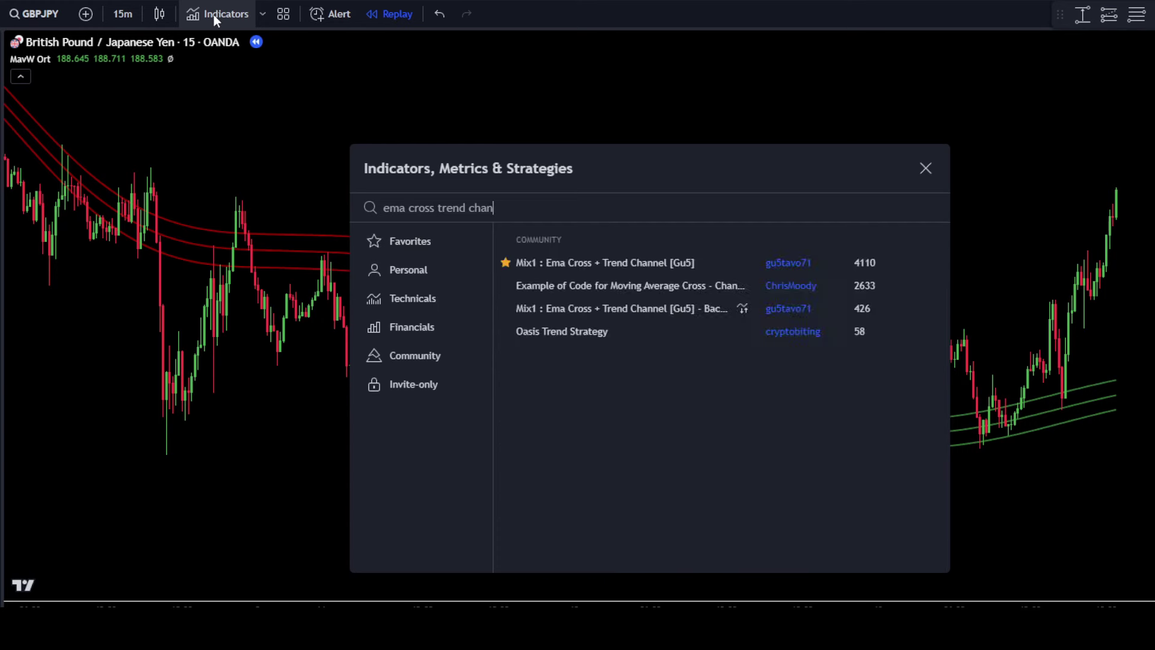
{"action": "type", "text": "nel"}
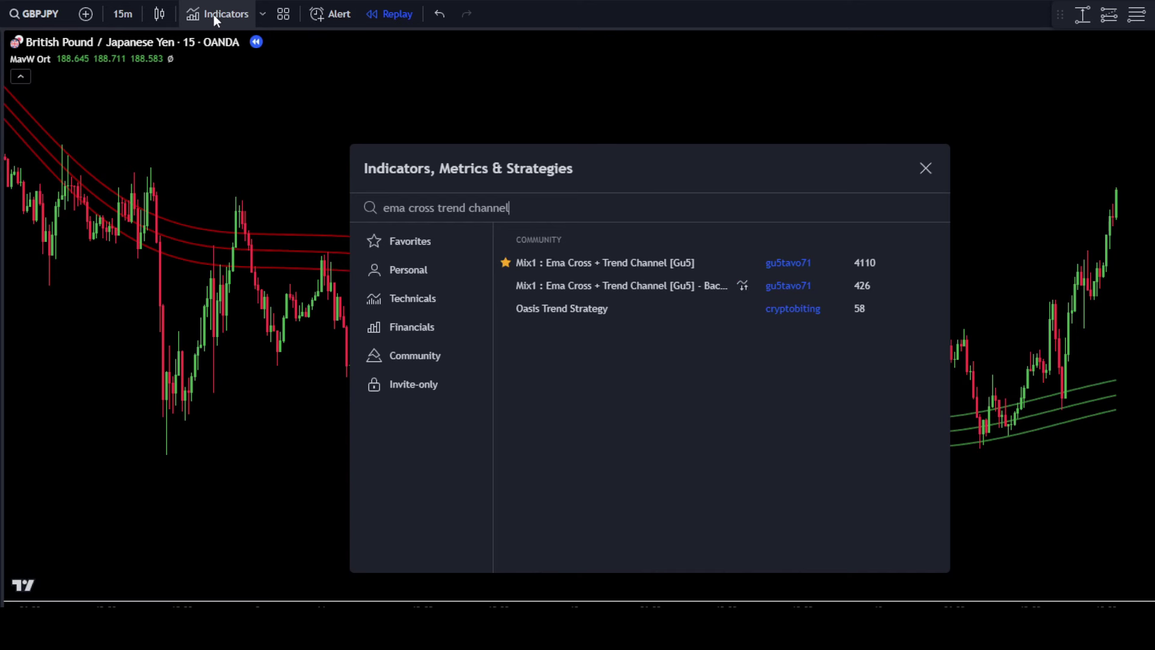
{"action": "left_click", "coordinate": [700, 262]}
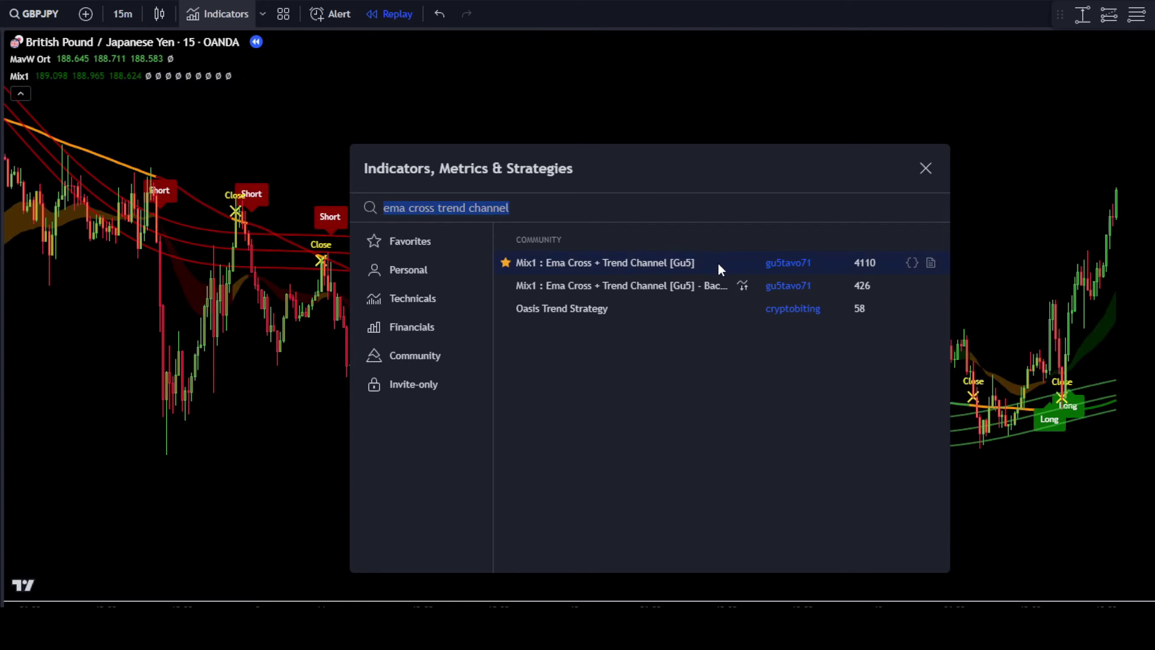
Close the indicator search and bring up the Mix1 settings on its Style tab
{"action": "left_click", "coordinate": [925, 169]}
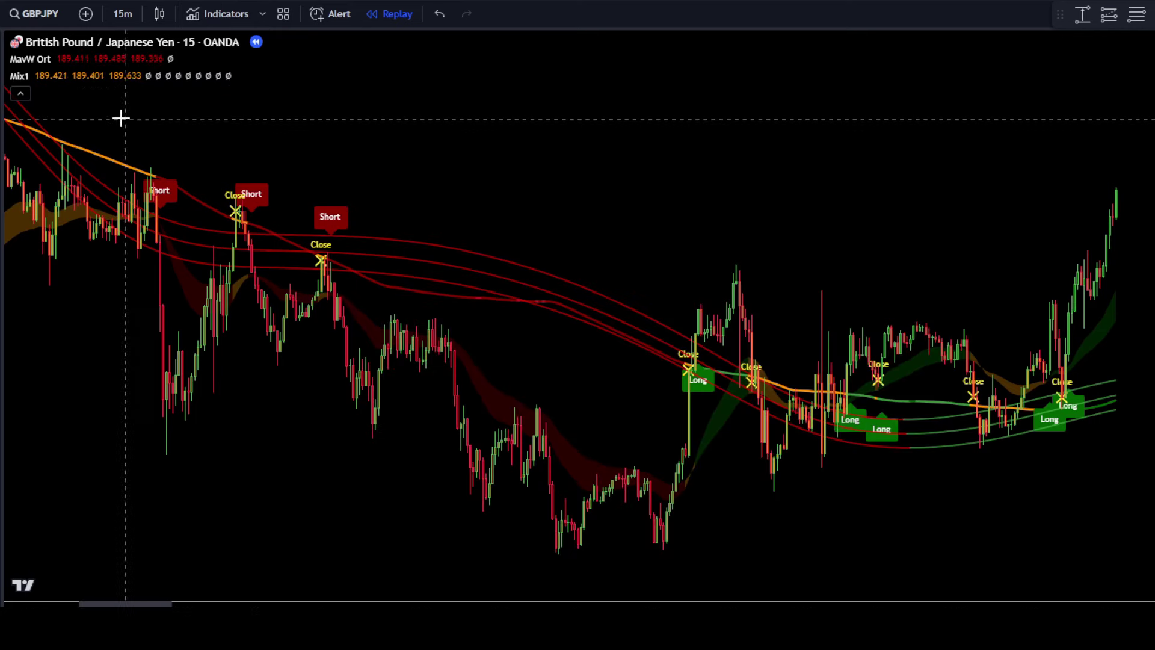
{"action": "left_click", "coordinate": [60, 76]}
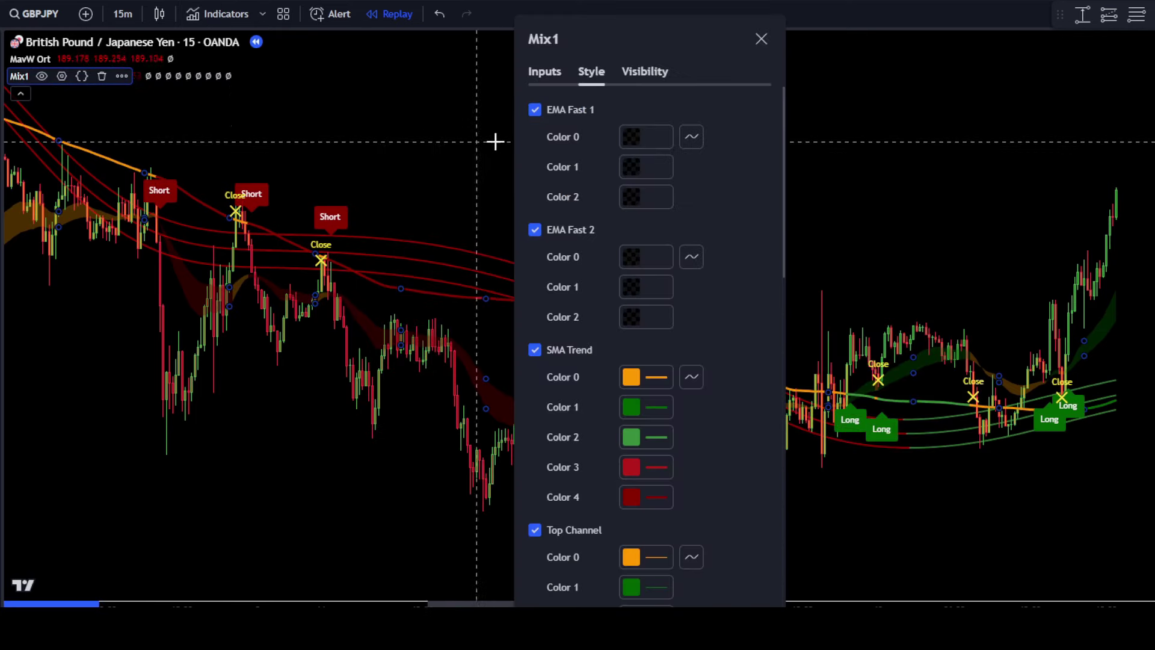
{"action": "left_click", "coordinate": [560, 77]}
{"action": "left_click_drag", "start_coordinate": [627, 49], "coordinate": [627, 31]}
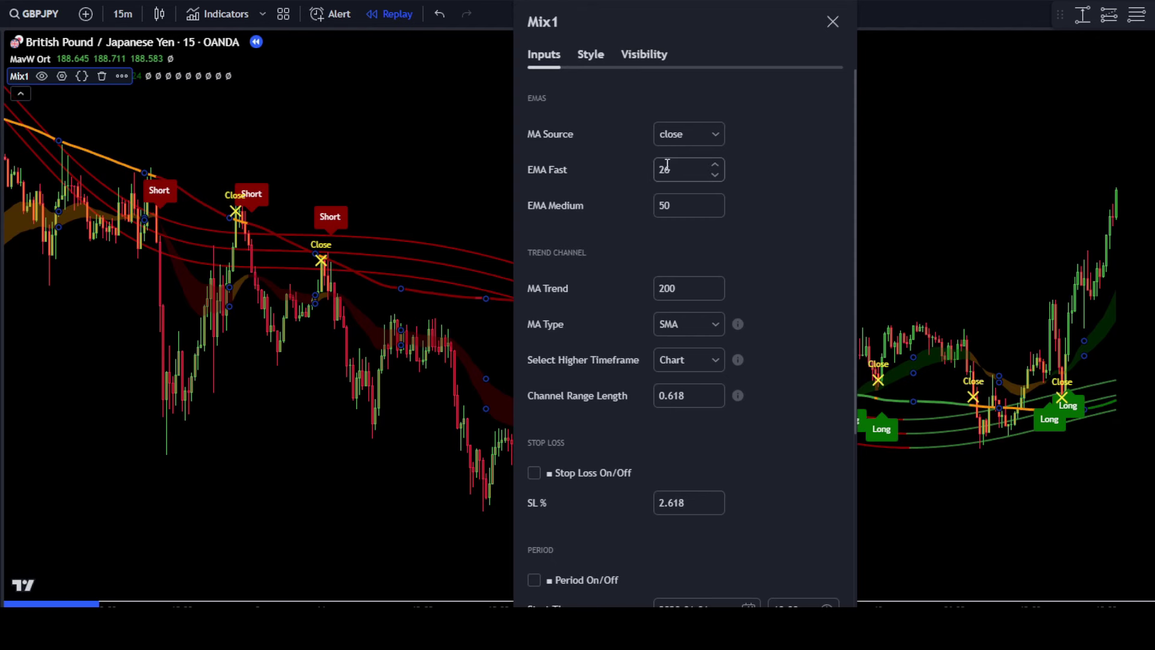
{"action": "left_click", "coordinate": [598, 59]}
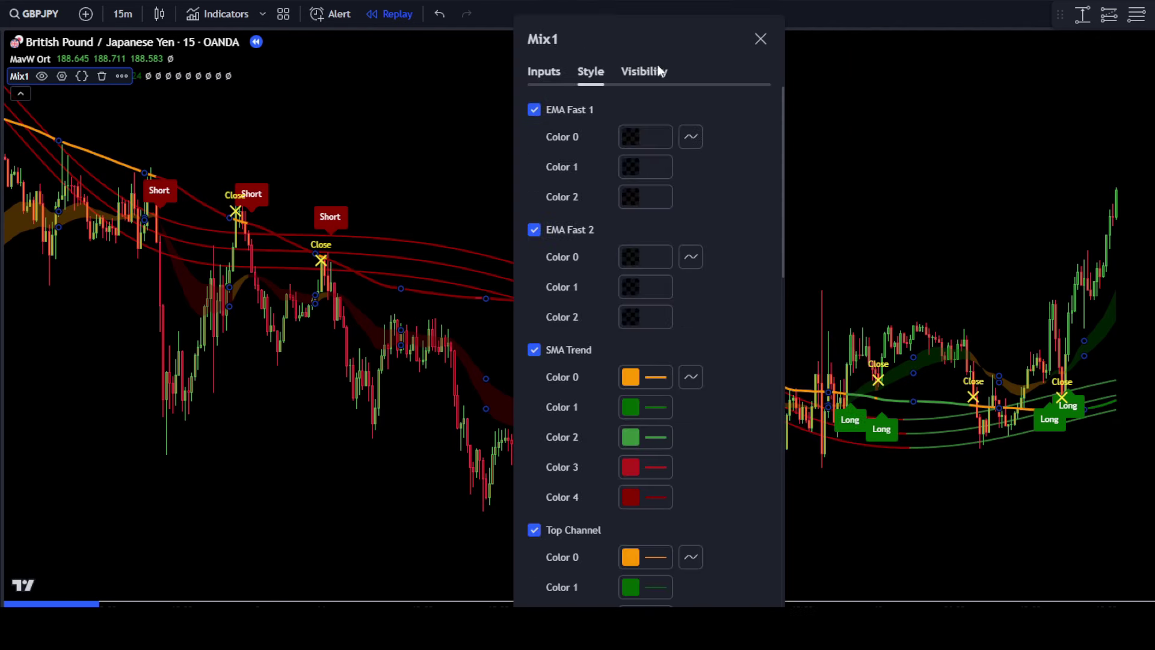
{"action": "left_click_drag", "start_coordinate": [674, 40], "coordinate": [673, 14]}
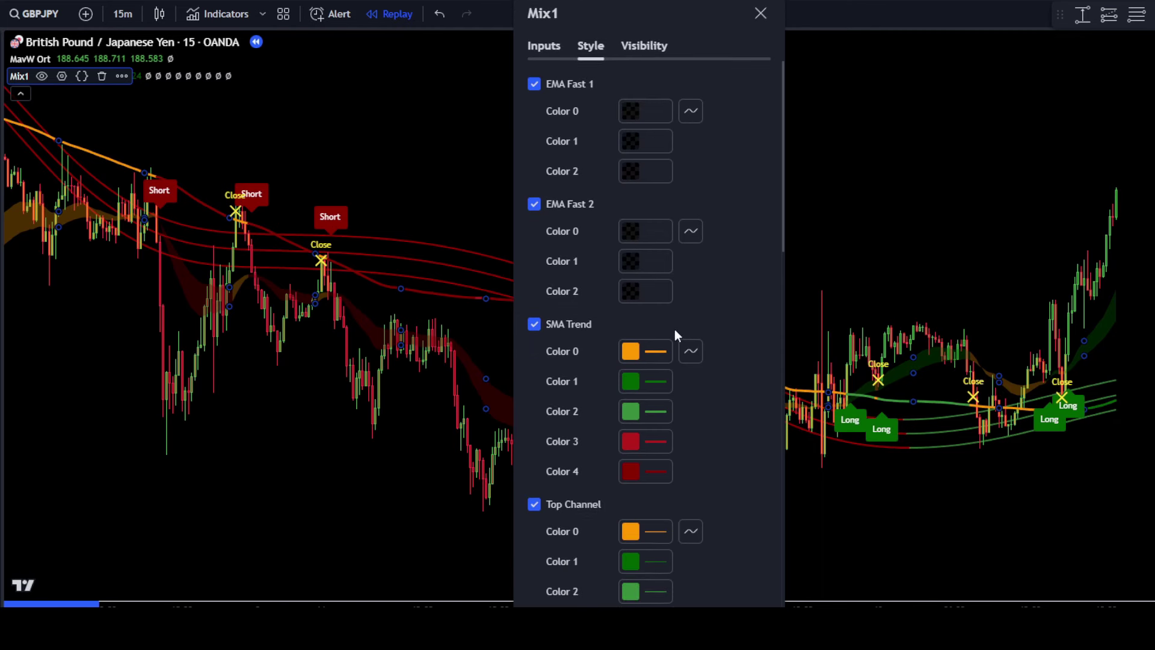
Hide Mix1's SMA Trend, channel, stop-loss, Close, Stop Loss and cross plots, and Bar Color
{"action": "left_click", "coordinate": [532, 328]}
{"action": "left_click", "coordinate": [534, 504]}
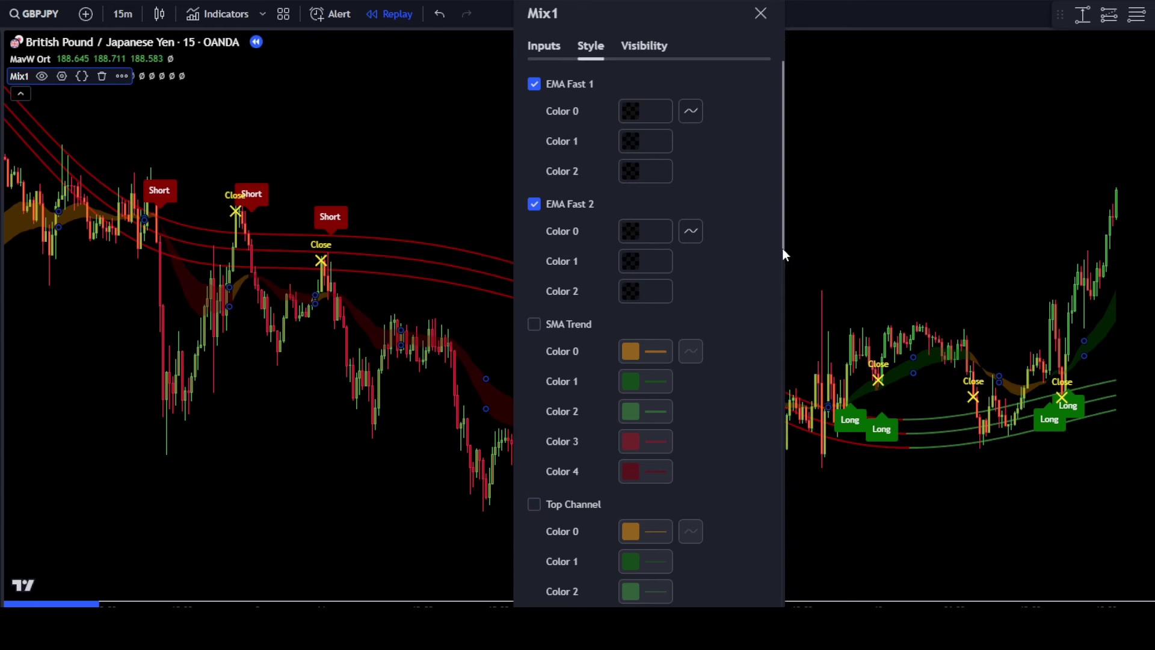
{"action": "left_click_drag", "start_coordinate": [782, 248], "coordinate": [757, 423]}
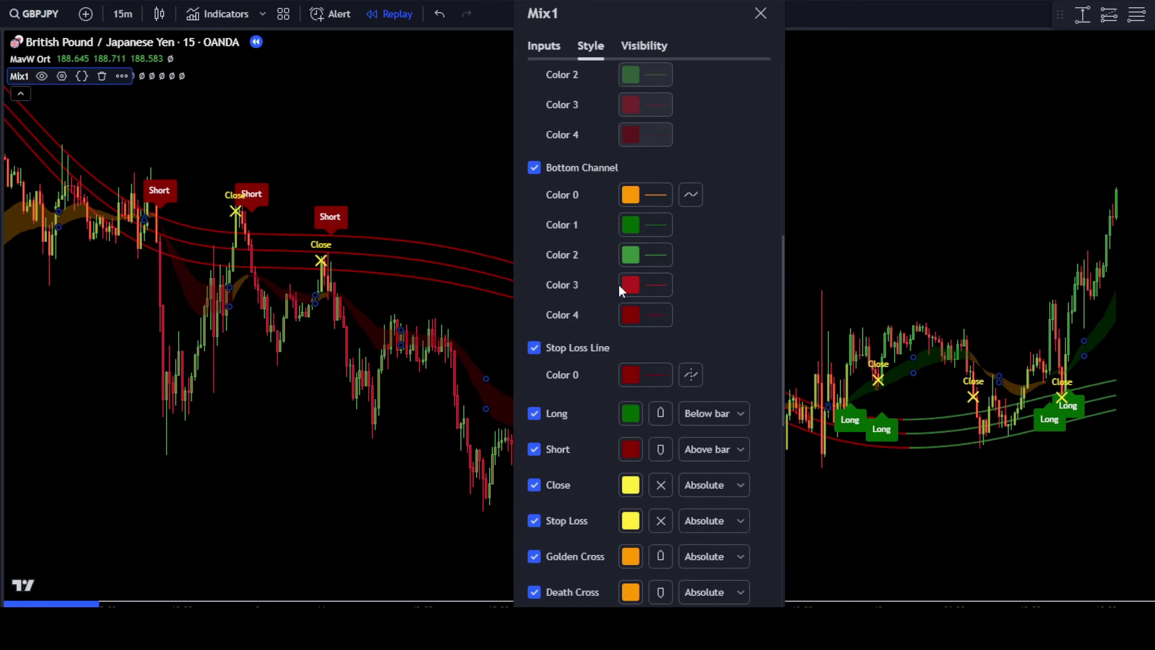
{"action": "left_click", "coordinate": [535, 168]}
{"action": "left_click", "coordinate": [535, 349]}
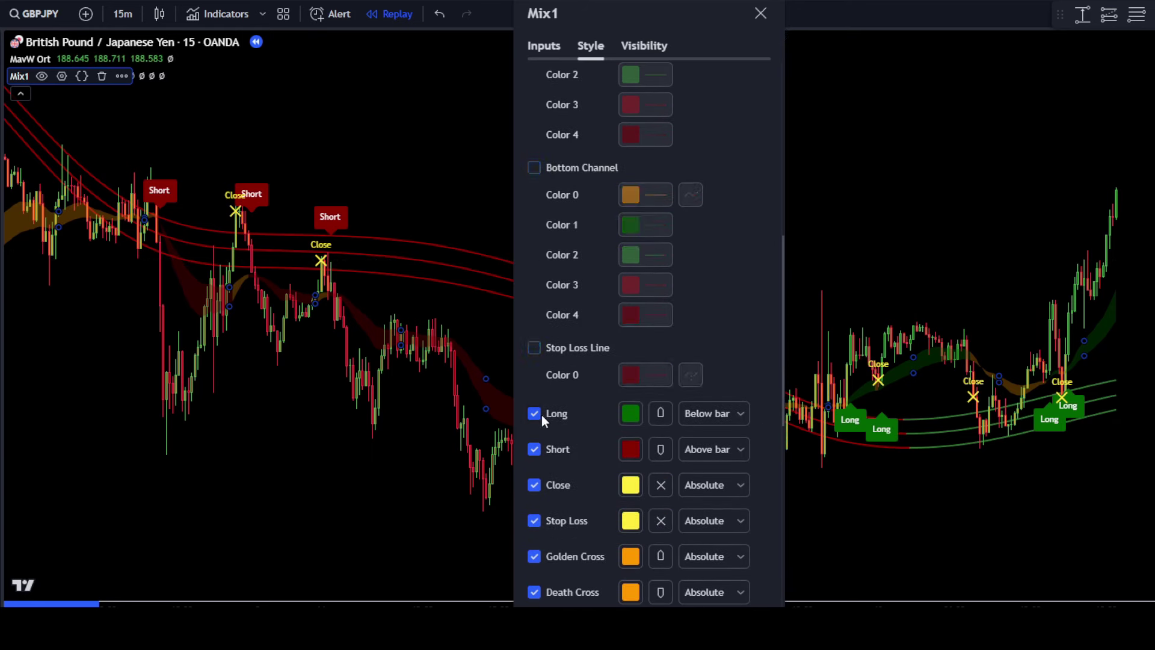
{"action": "left_click", "coordinate": [535, 486]}
{"action": "left_click", "coordinate": [537, 520]}
{"action": "left_click", "coordinate": [535, 555]}
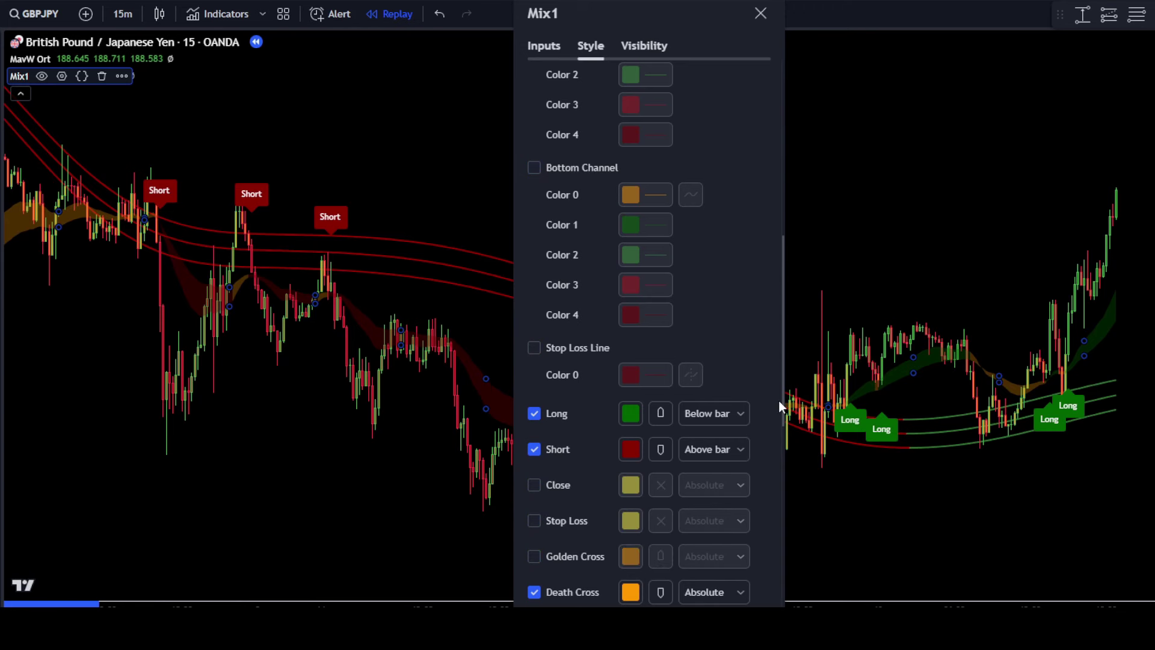
{"action": "left_click_drag", "start_coordinate": [781, 402], "coordinate": [767, 533]}
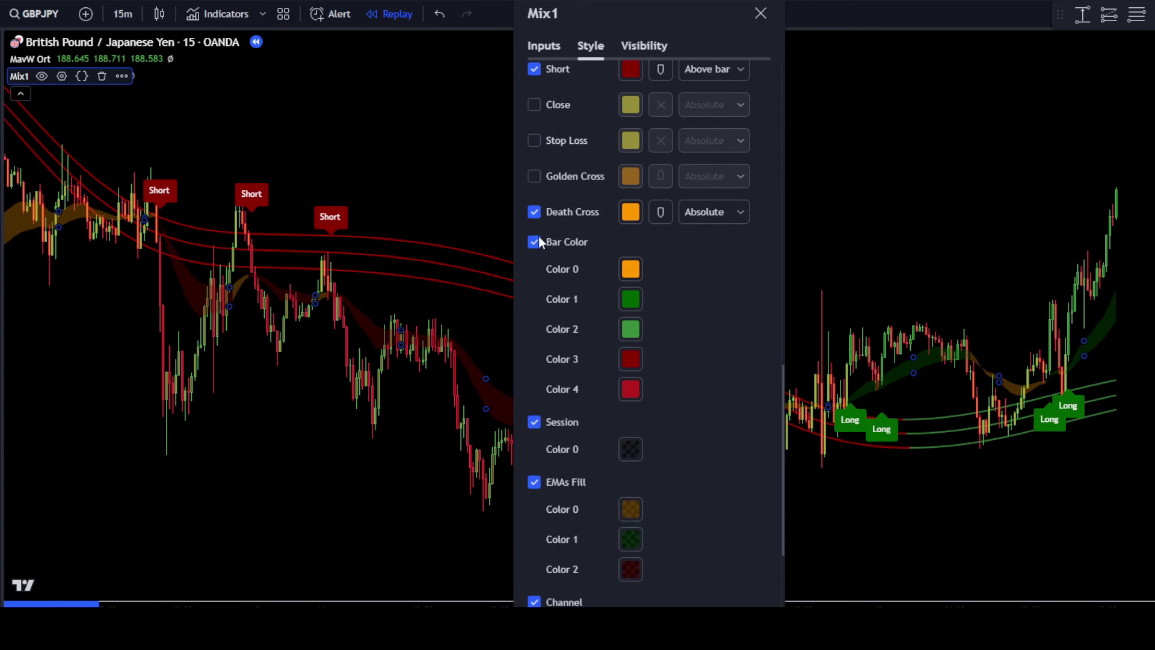
{"action": "left_click", "coordinate": [534, 211]}
{"action": "left_click", "coordinate": [535, 243]}
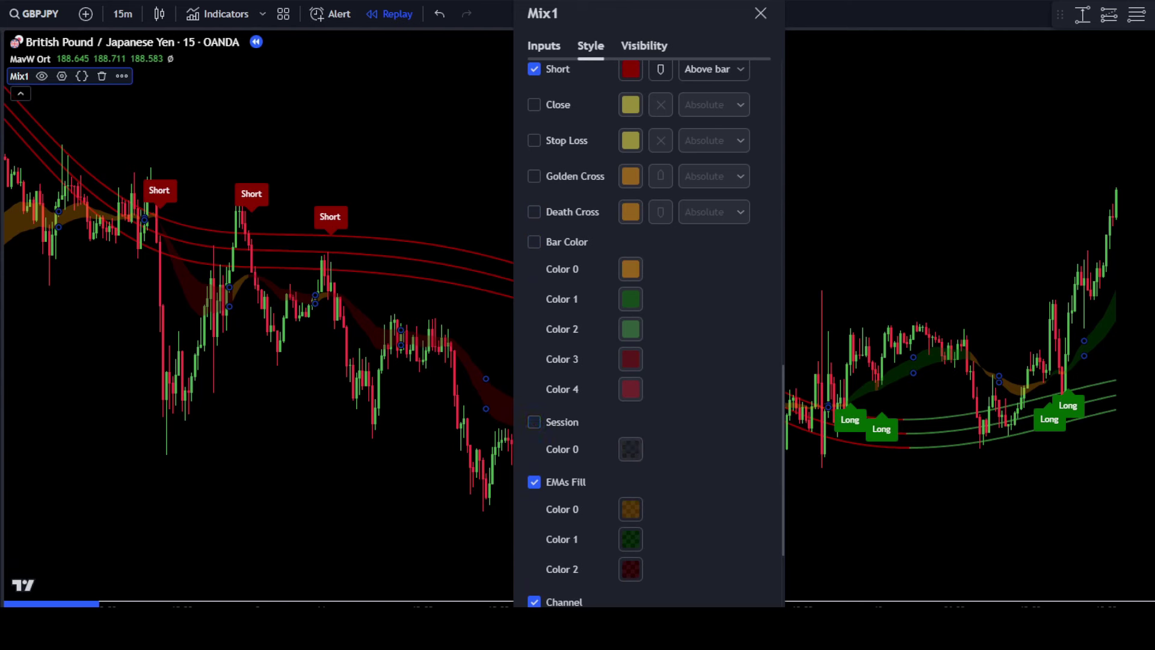
Close the Mix1 settings window to return to the GBPJPY chart
{"action": "key", "text": "Escape"}
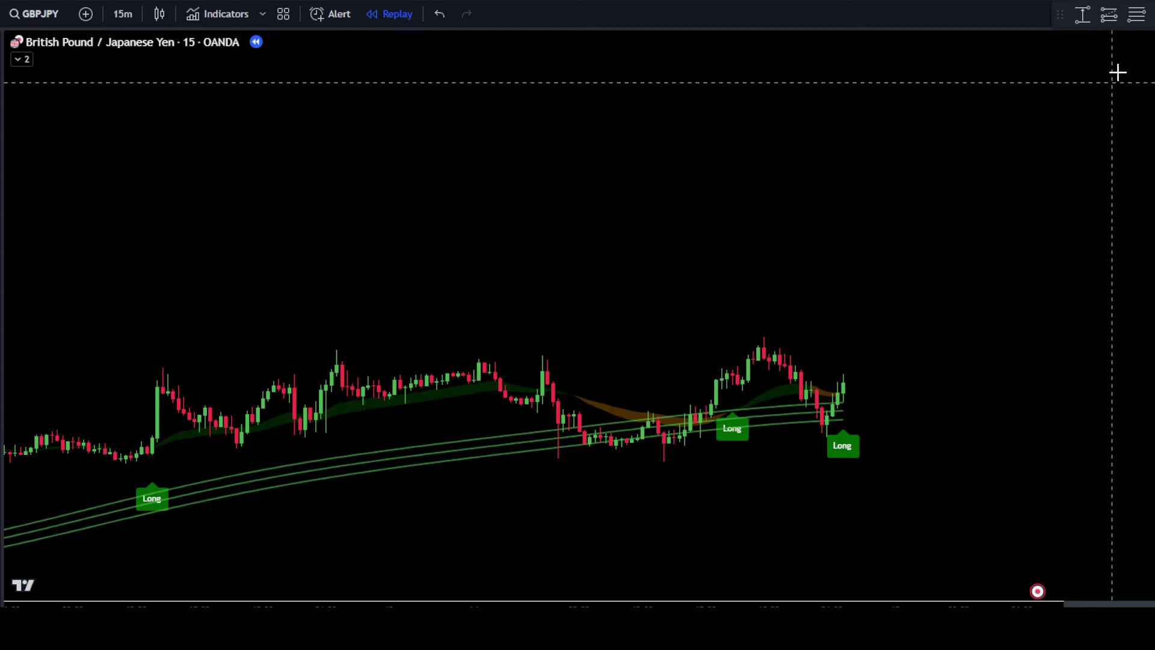
Place a long position at the latest candle, stop below the Long marker, target above recent highs
{"action": "left_click", "coordinate": [1113, 20]}
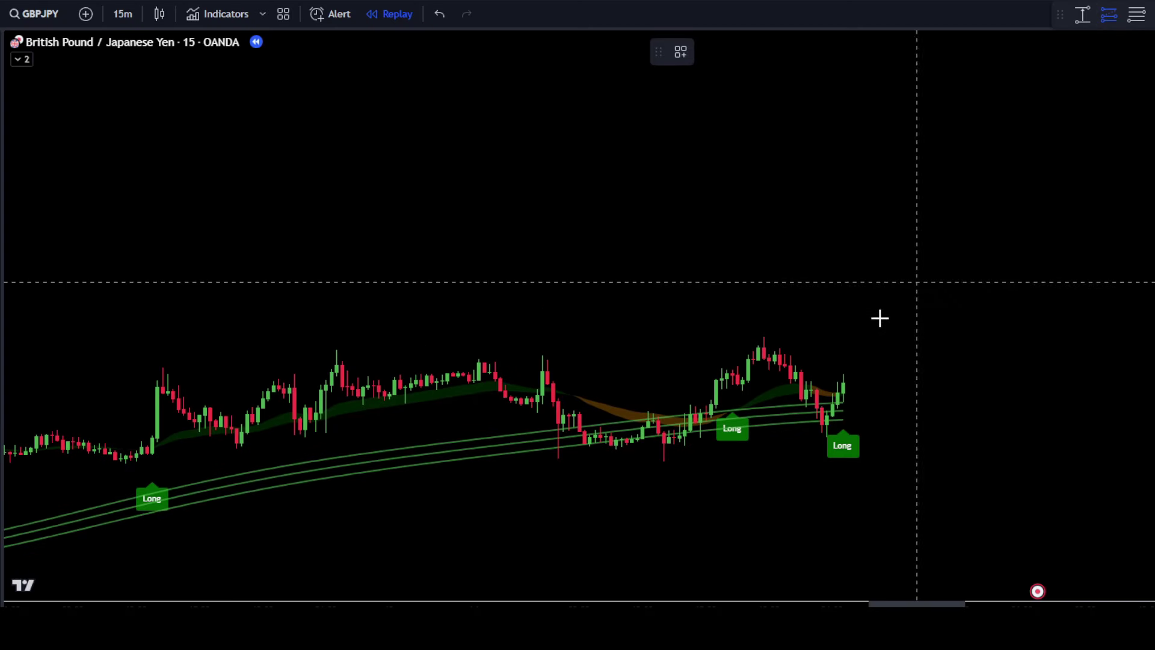
{"action": "left_click", "coordinate": [844, 383]}
{"action": "left_click_drag", "start_coordinate": [844, 410], "coordinate": [844, 435]}
{"action": "left_click_drag", "start_coordinate": [844, 358], "coordinate": [843, 298]}
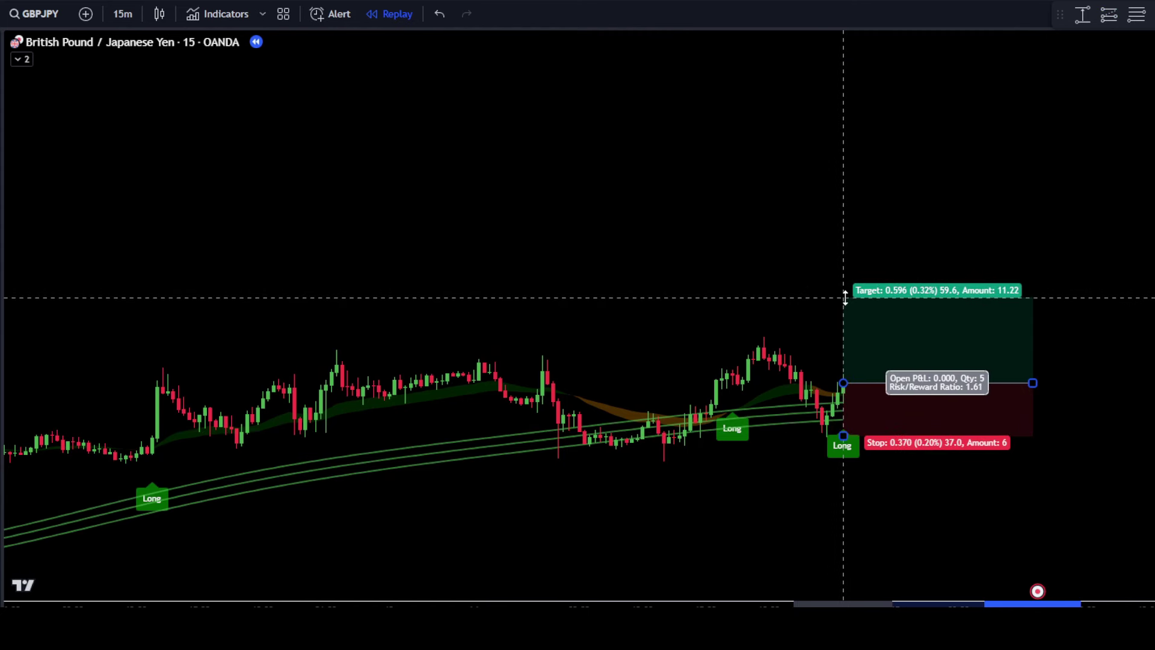
{"action": "left_click", "coordinate": [761, 327]}
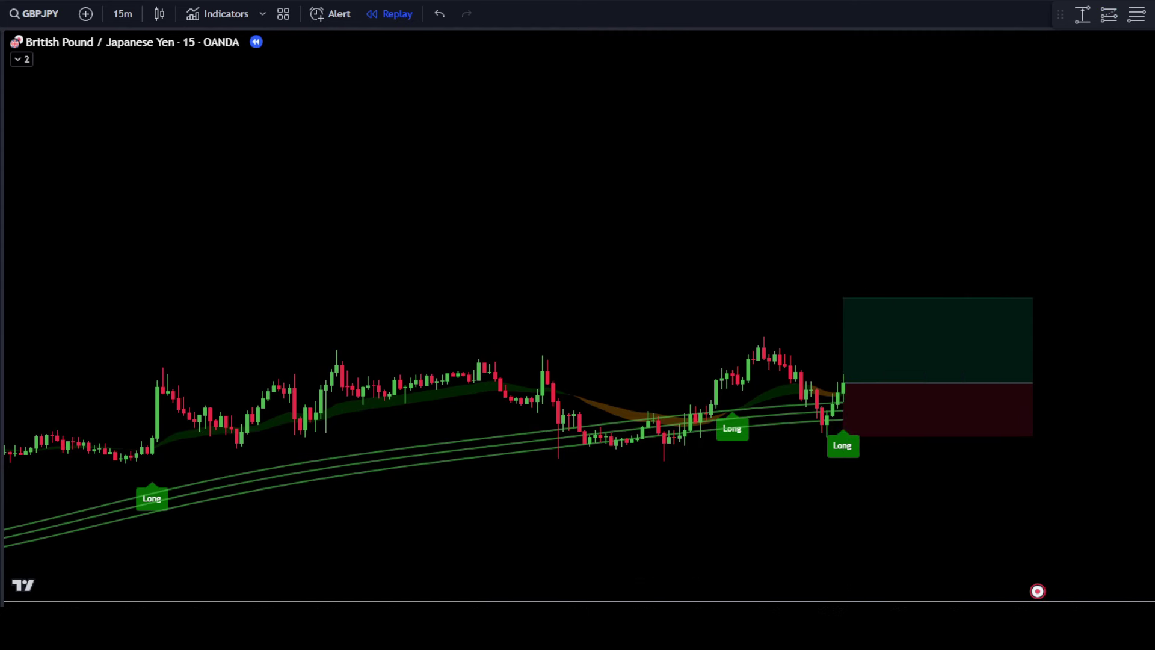